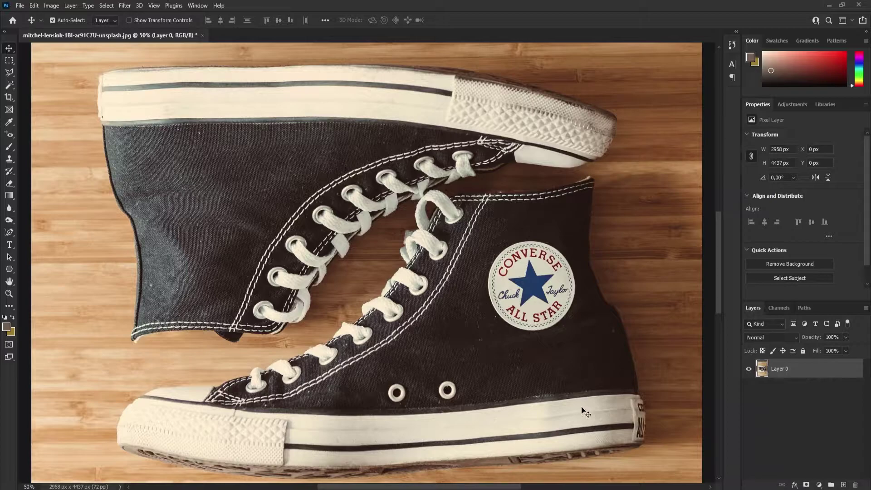
Step: Create a new 1920 x 1065 px RGB document named Path with a white background
key(ctrl+plus)
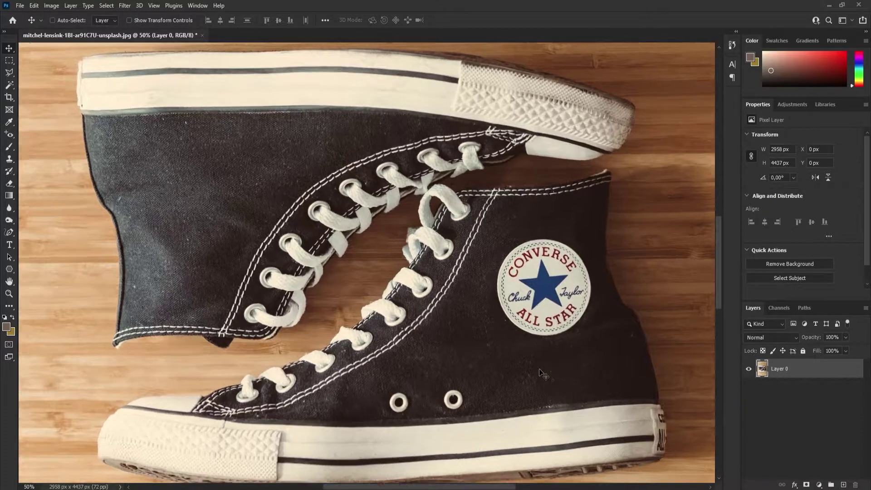
drag(548, 341, 476, 340)
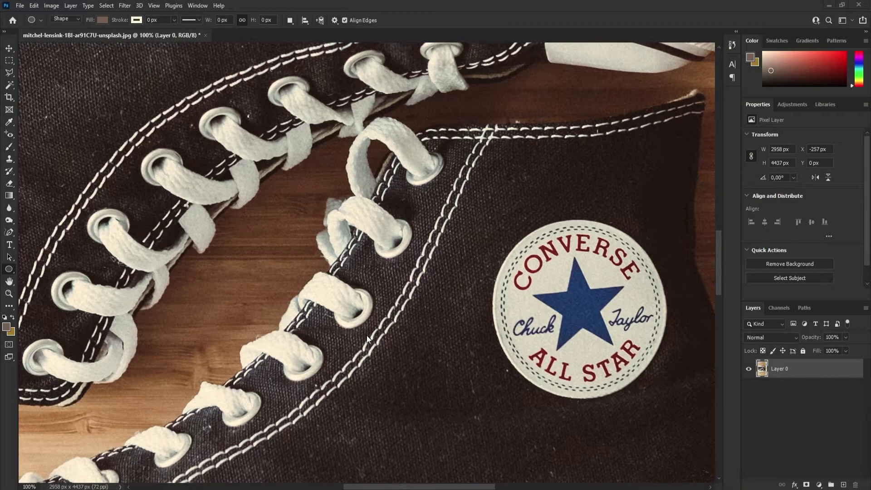
click(19, 6)
click(43, 15)
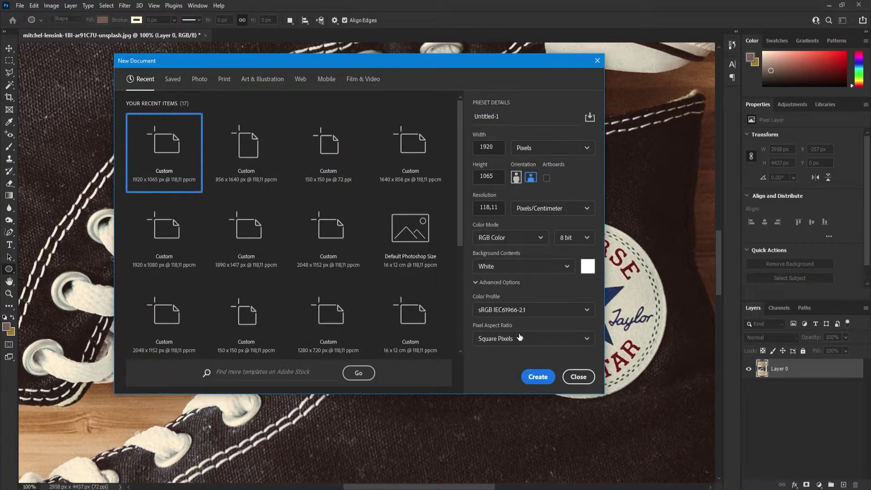
click(476, 117)
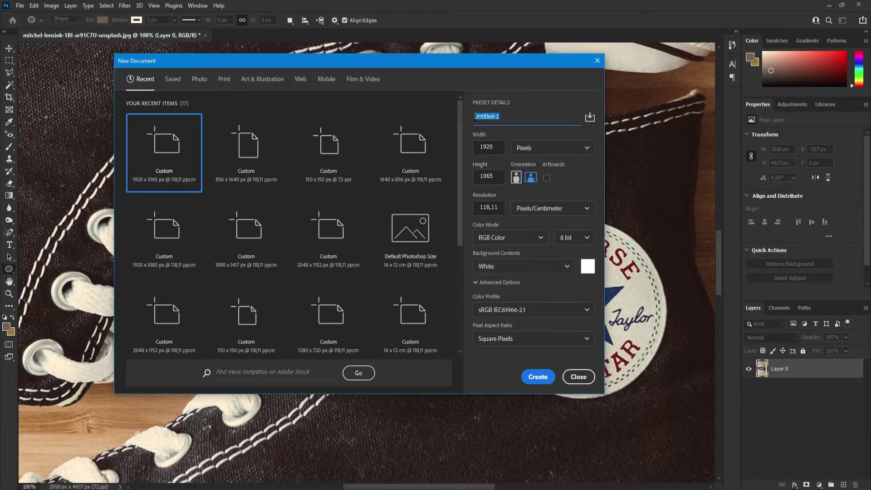
text(Path)
click(539, 377)
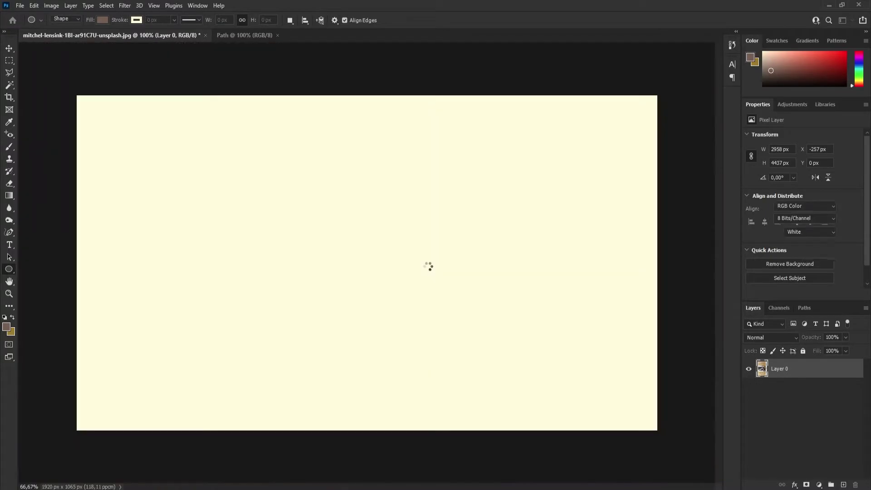
Step: Float the Path document in its own window, narrow it, and place it beside the Converse badge on the shoe photo
drag(247, 35, 109, 82)
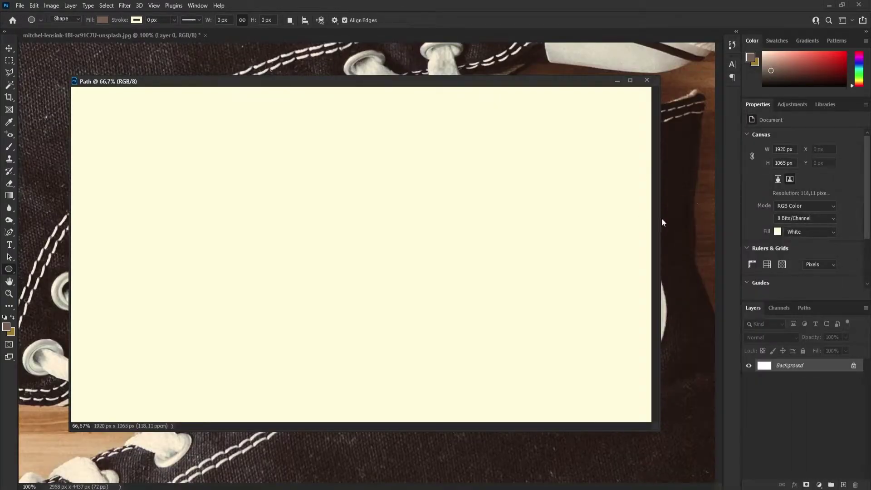
drag(660, 218, 344, 206)
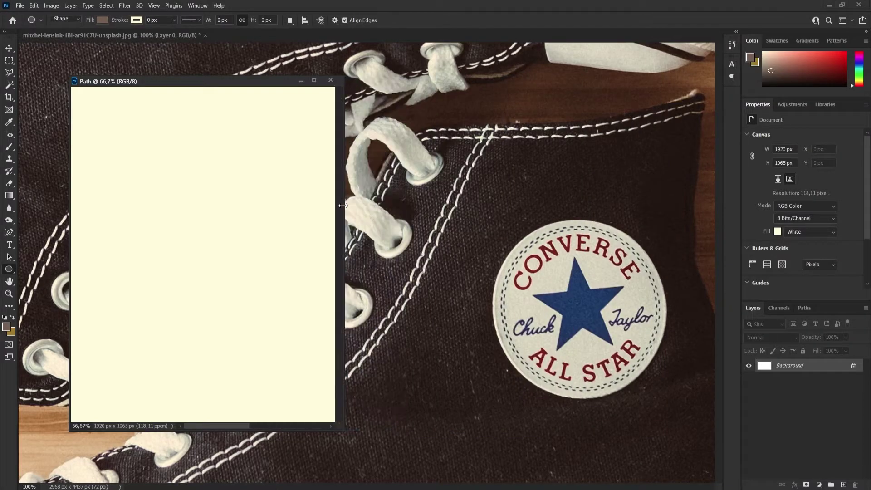
drag(247, 82, 322, 109)
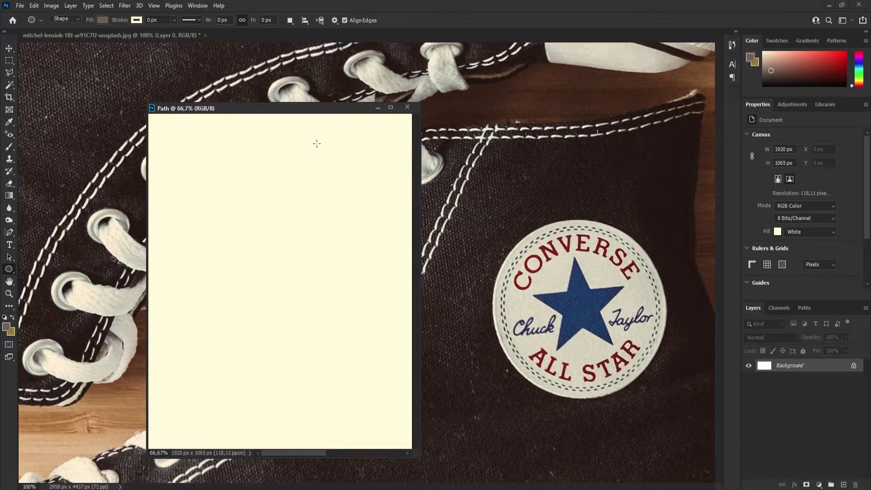
mouse_move(284, 111)
mouse_down()
mouse_move(296, 123)
mouse_move(286, 118)
mouse_up()
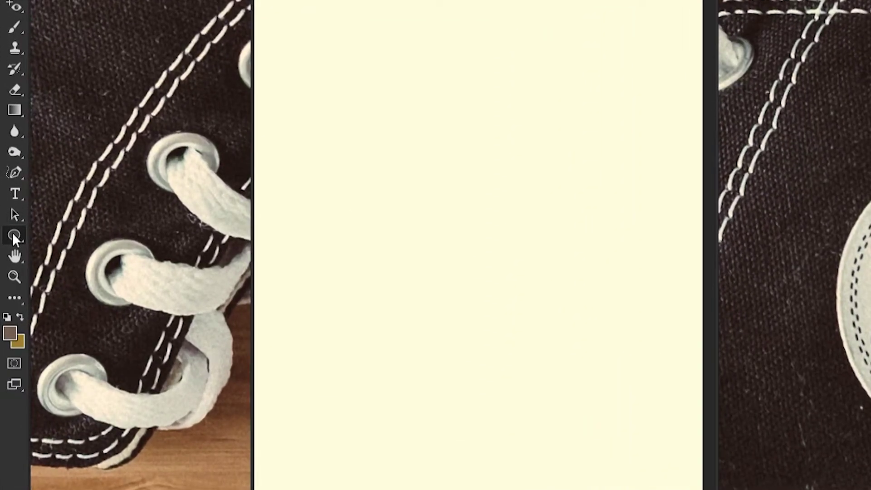
Step: Draw a filled circle about 490 px in diameter with the Ellipse Tool in Shape mode and move it to the lower middle of the visible canvas
right_click(12, 232)
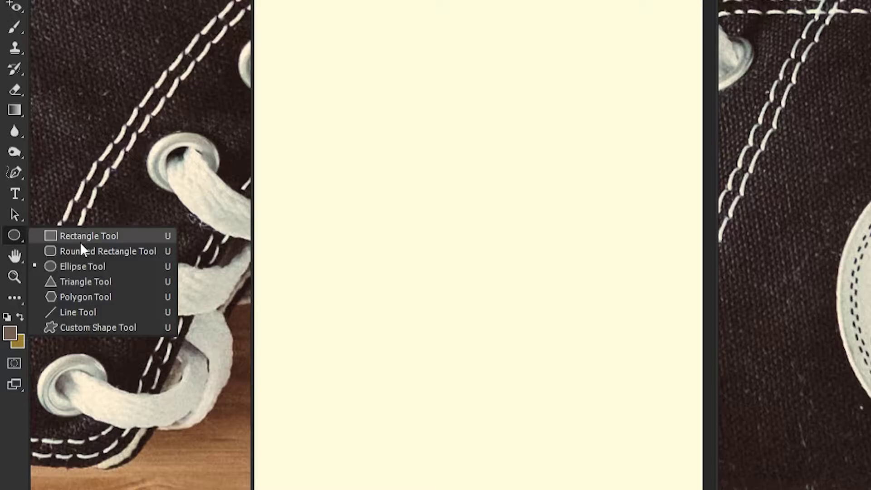
click(75, 267)
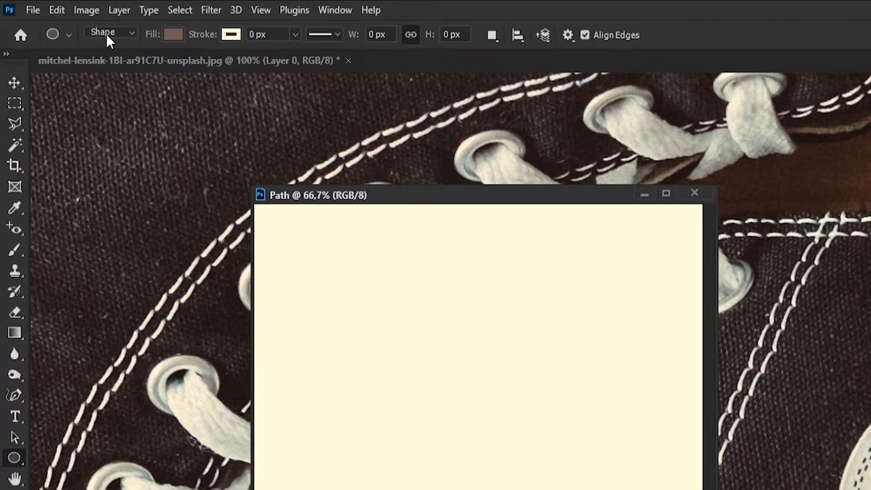
click(121, 33)
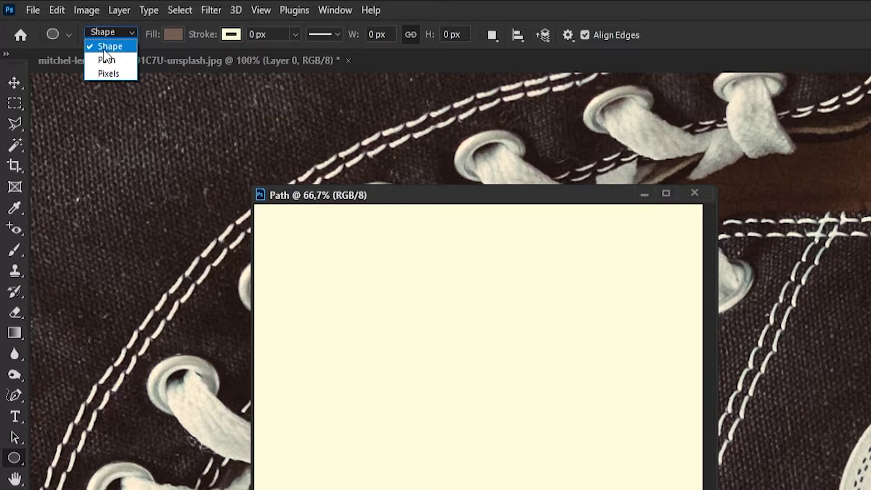
click(120, 45)
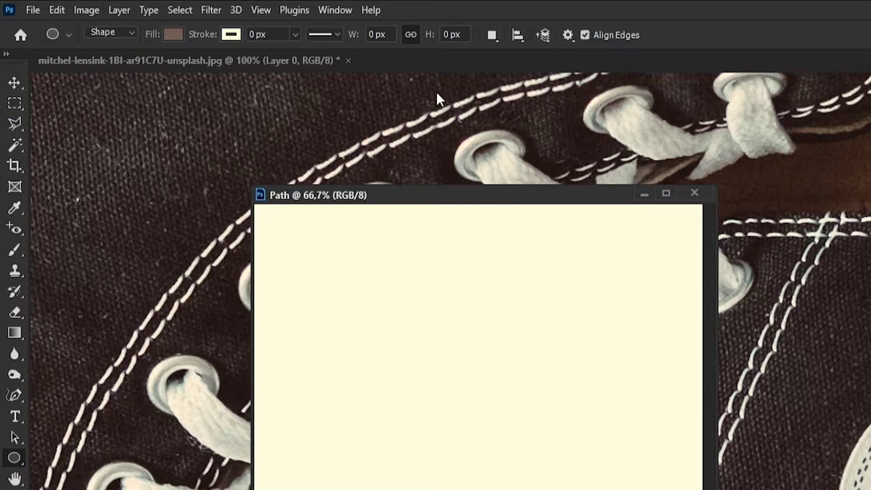
click(568, 36)
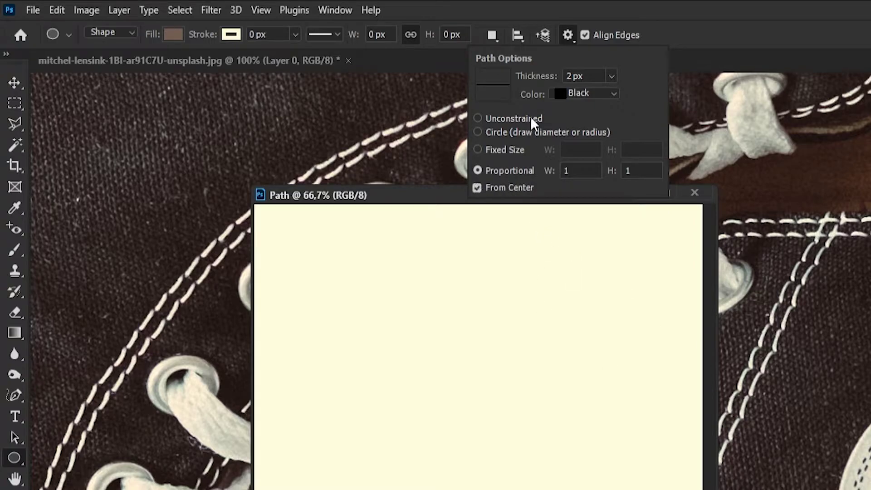
click(568, 34)
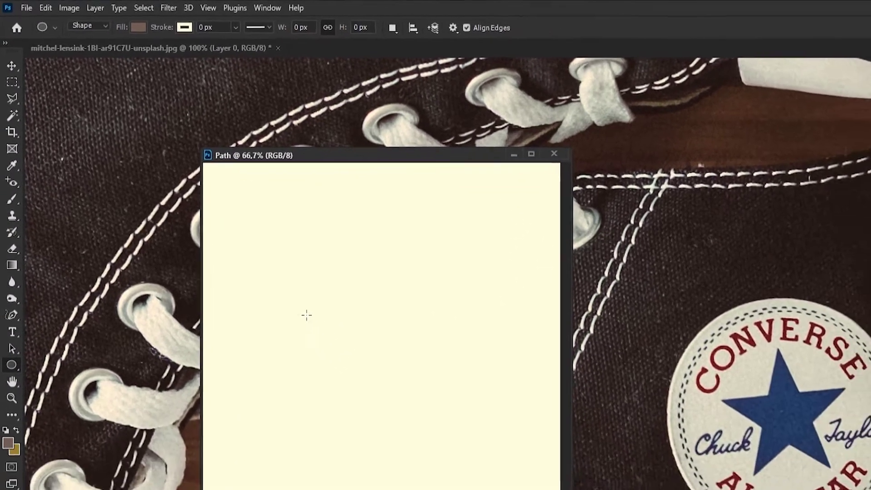
drag(375, 386, 487, 489)
drag(293, 318, 300, 322)
click(9, 49)
drag(239, 219, 285, 300)
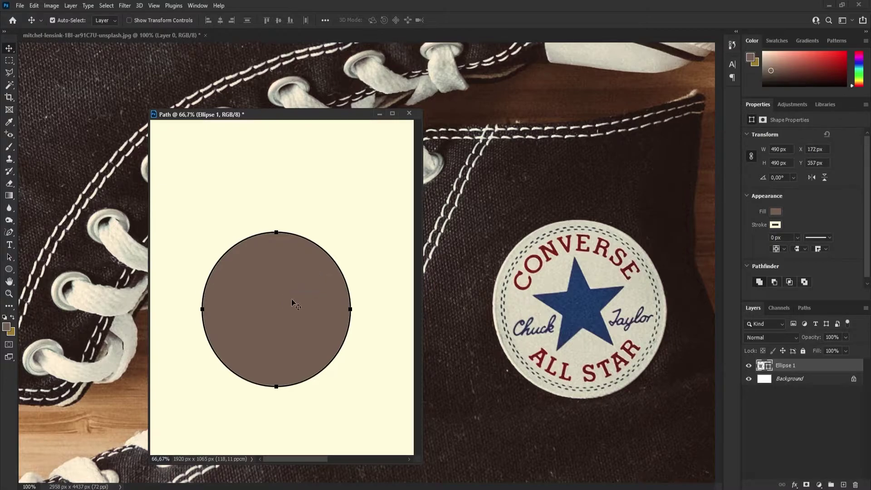
Step: Scale the circle up proportionally around its center to about 529 px in diameter
key(ctrl+t)
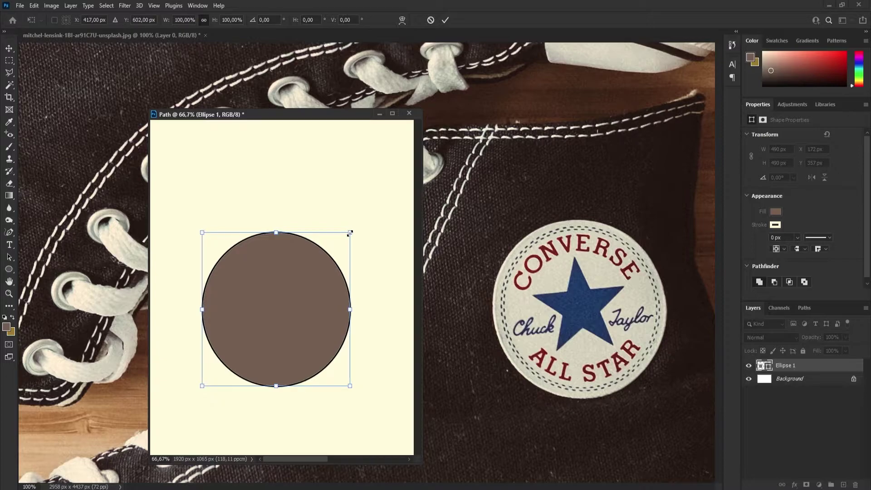
drag(350, 233, 356, 225)
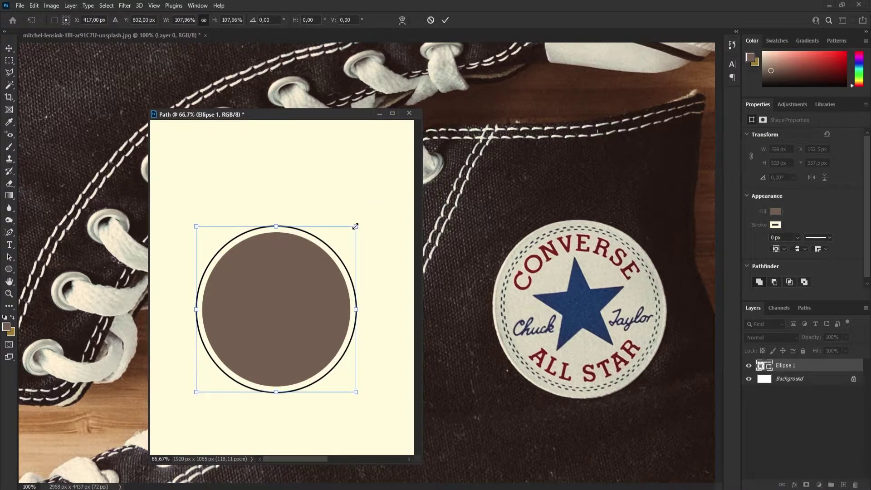
click(445, 20)
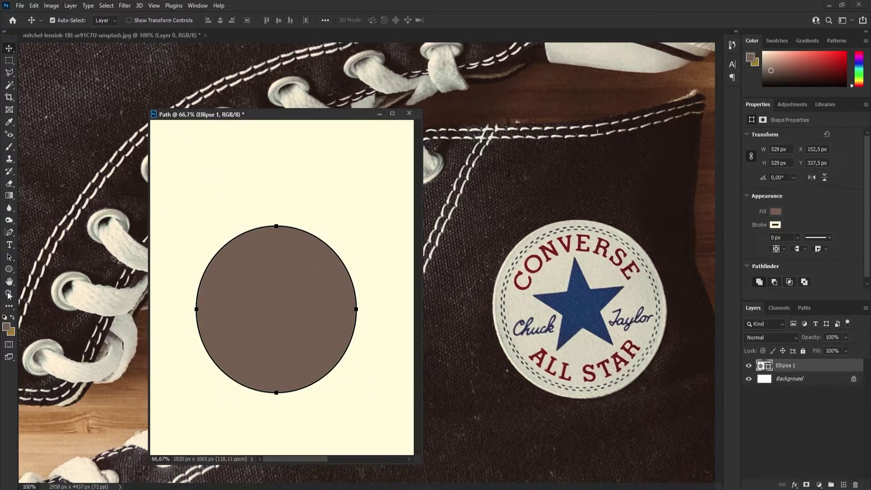
Step: Remove the fill from the circle shape
click(9, 271)
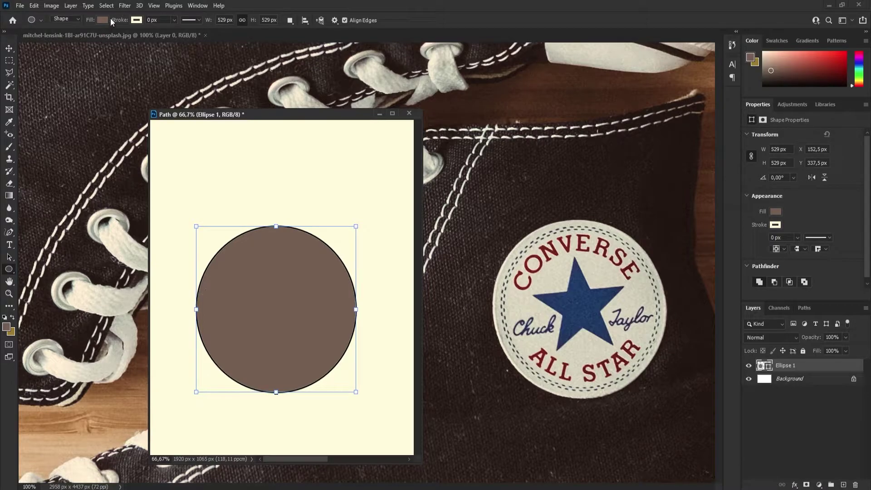
click(101, 19)
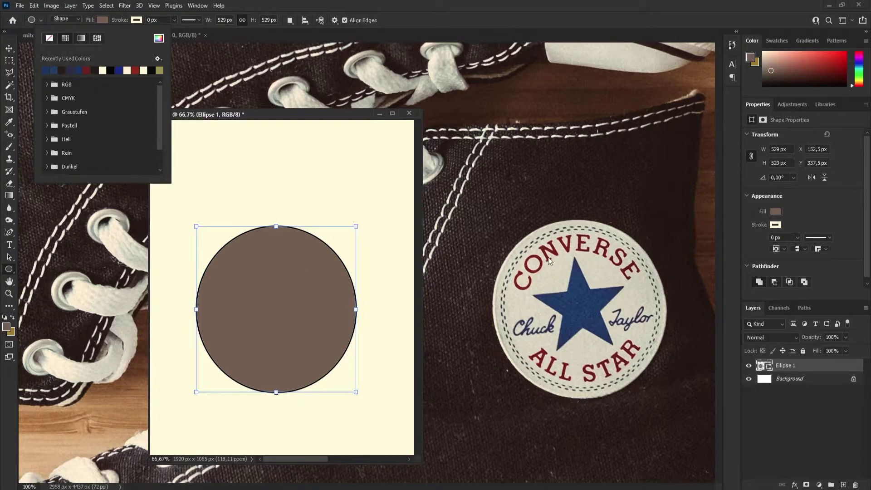
click(49, 38)
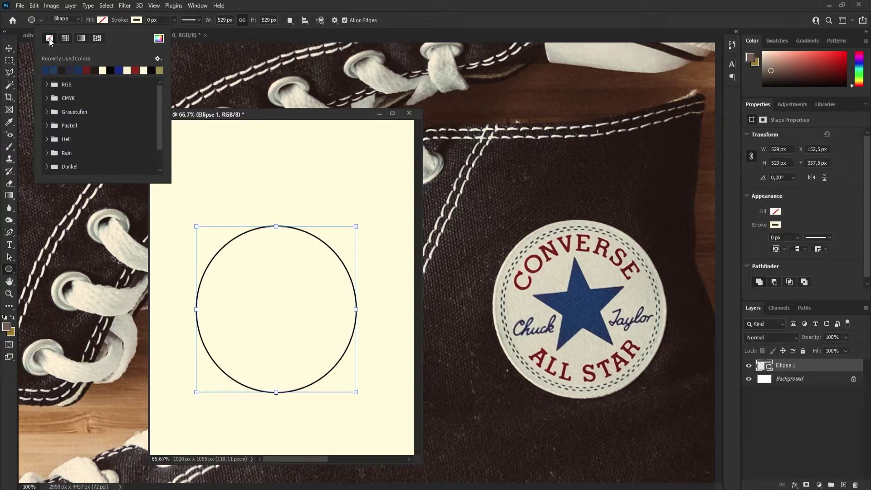
click(102, 20)
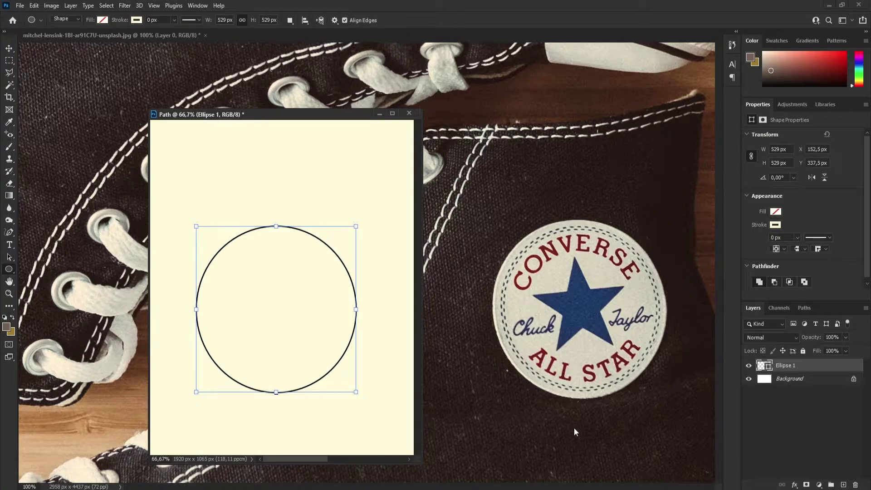
Step: Set the circle's stroke color to a dark brown matching the shoe fabric around the badge
click(137, 20)
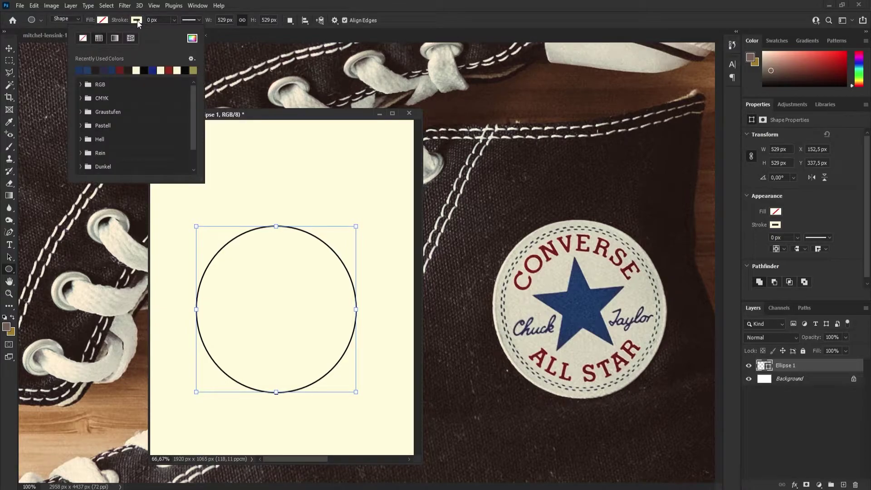
click(193, 38)
drag(506, 227, 489, 230)
click(492, 229)
click(736, 150)
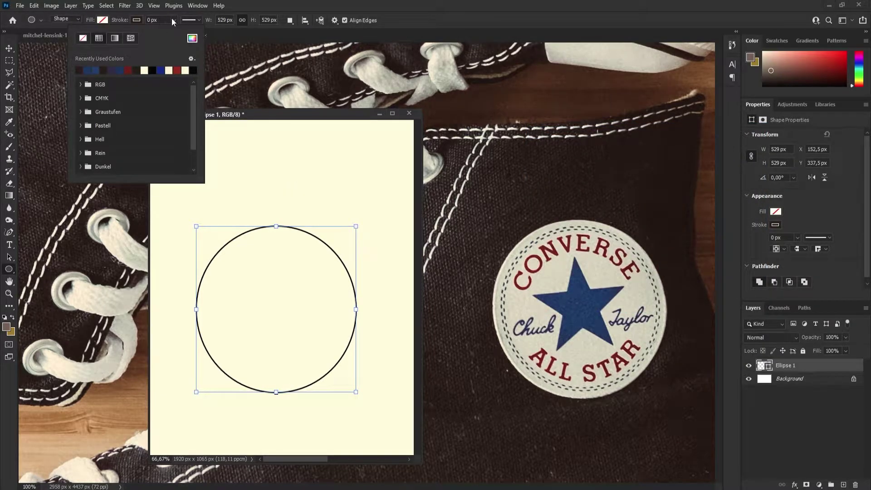
Step: Set the circle's stroke width to 20 px with a solid line and deselect the shape
click(173, 19)
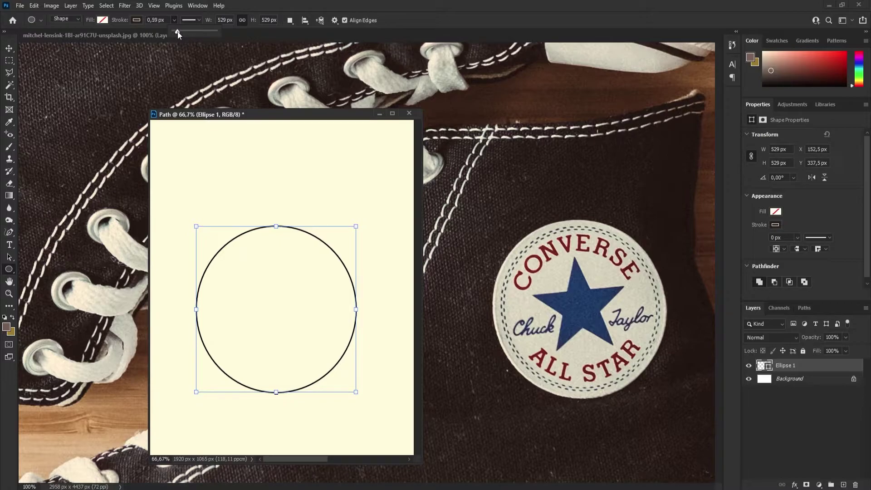
drag(179, 31, 183, 32)
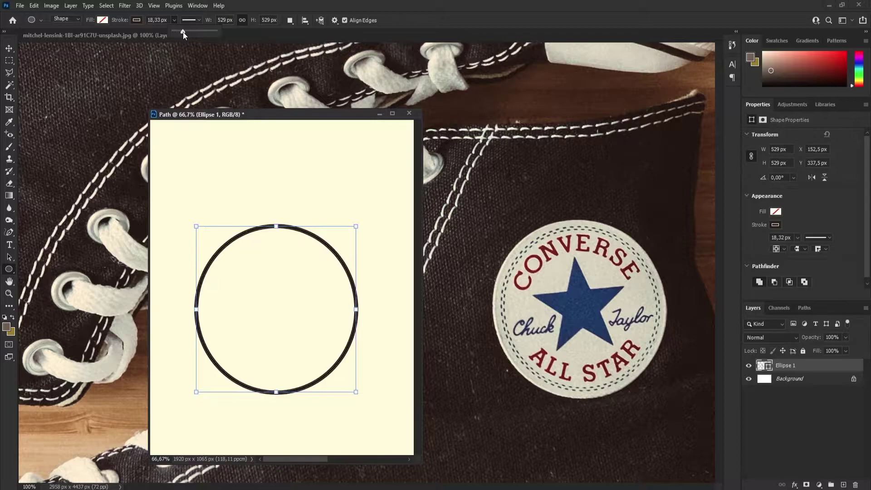
drag(184, 32, 185, 31)
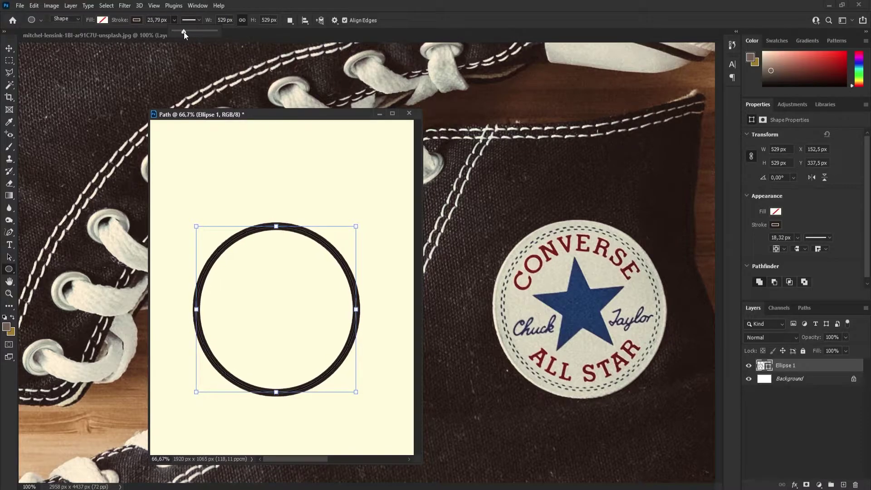
click(152, 20)
text(20)
key(Return)
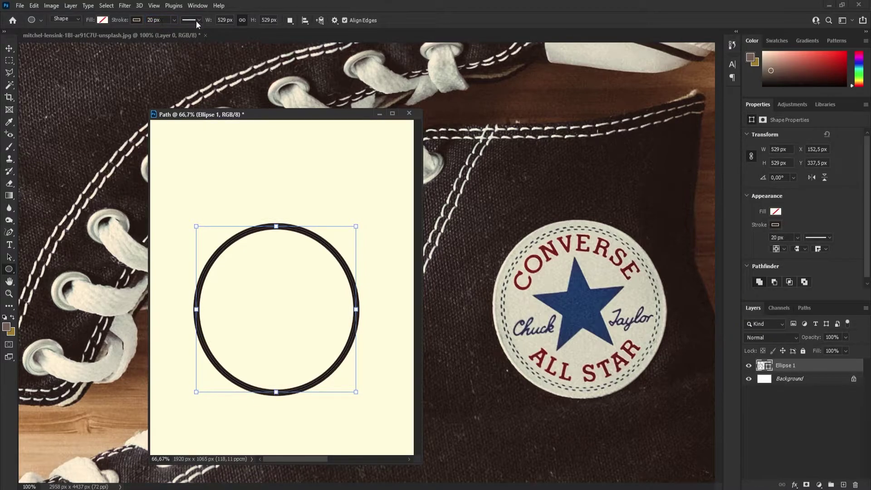
click(196, 21)
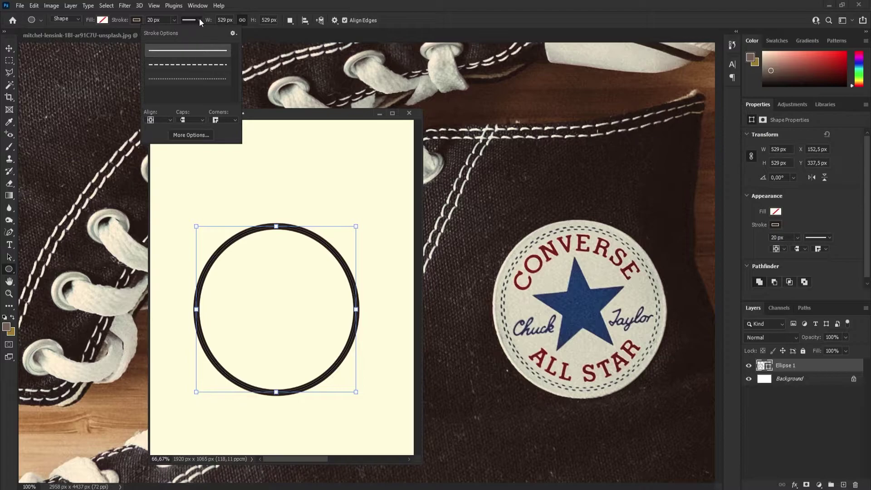
click(198, 20)
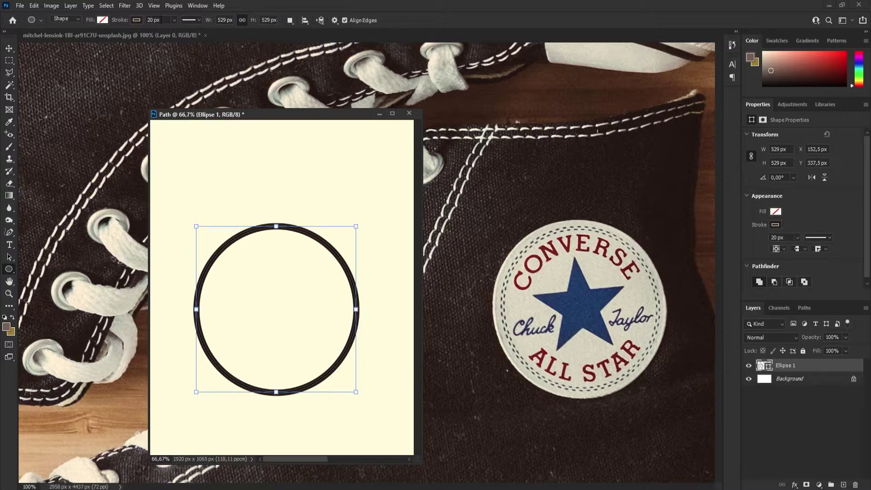
key(v)
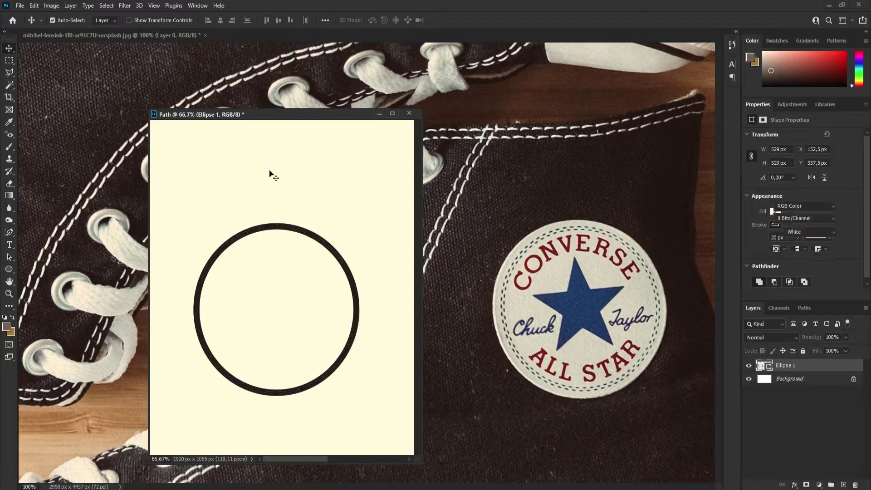
click(262, 169)
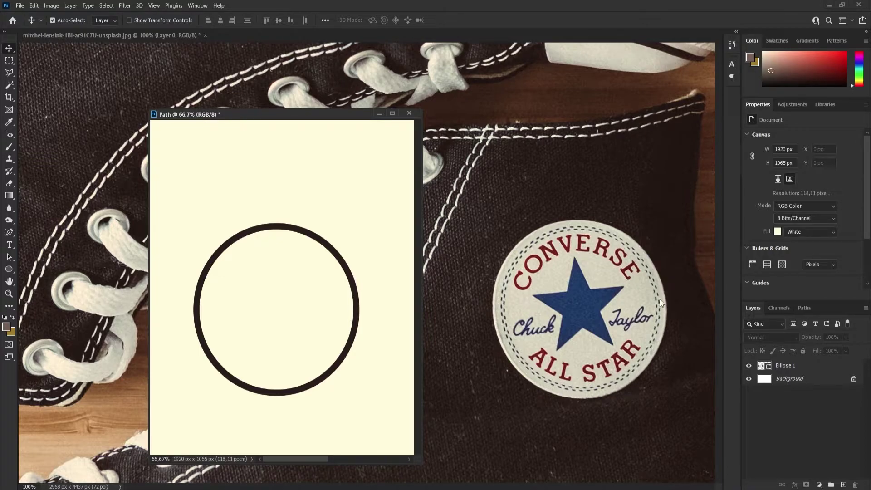
Step: Draw a second filled circle about 487 px in diameter with the Ellipse Tool and center it inside the dark ring
right_click(8, 272)
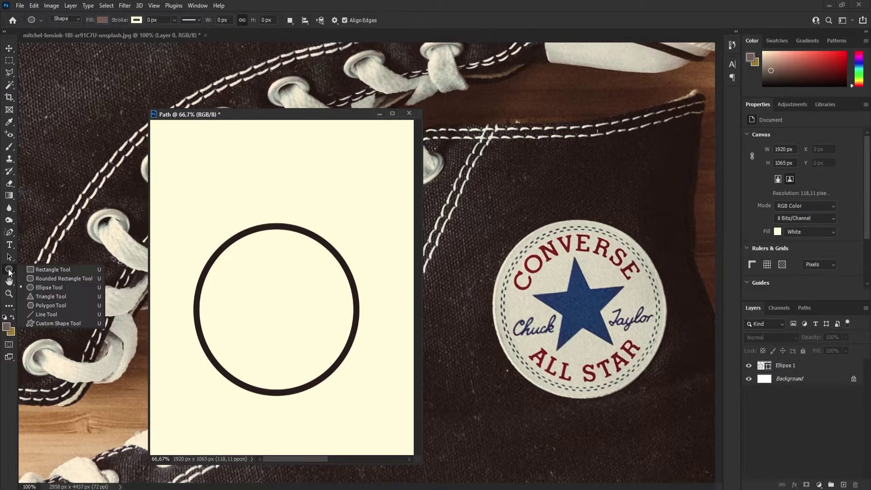
click(50, 287)
drag(241, 278, 314, 357)
click(9, 48)
drag(227, 283, 260, 311)
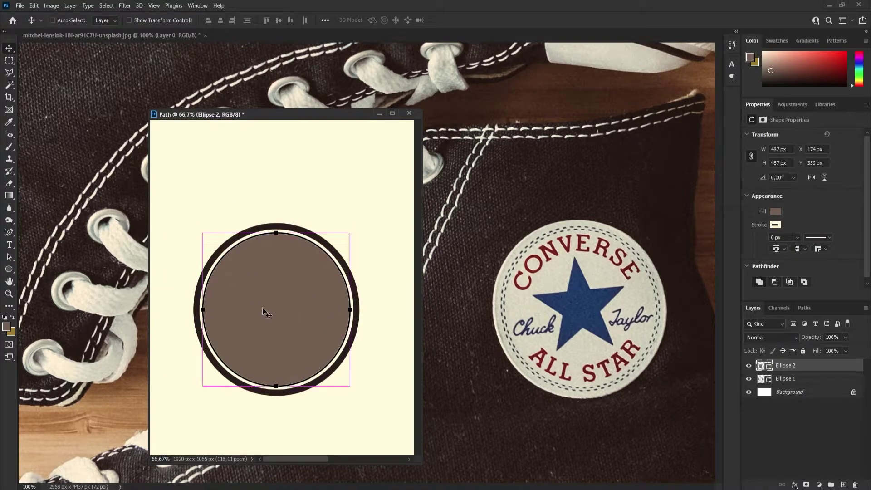
Step: Scale the inner brown circle down around its center to about 461 px in diameter and remove its fill
key(ctrl+t)
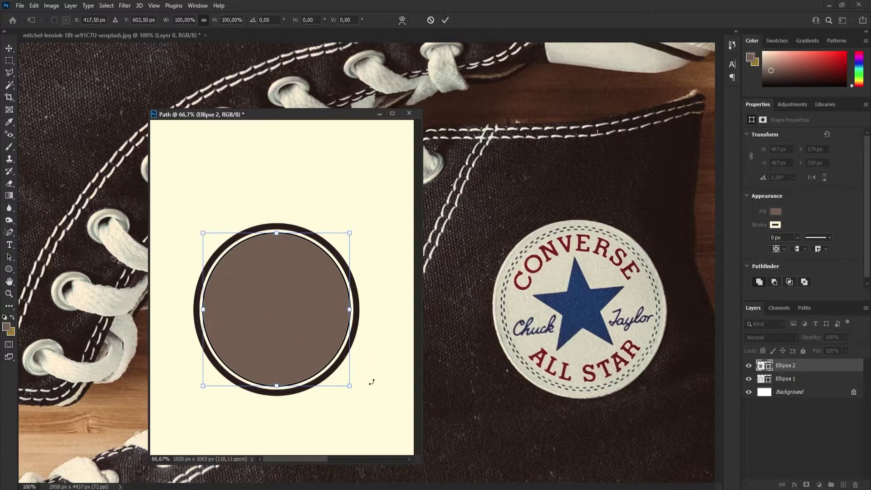
drag(349, 385, 346, 382)
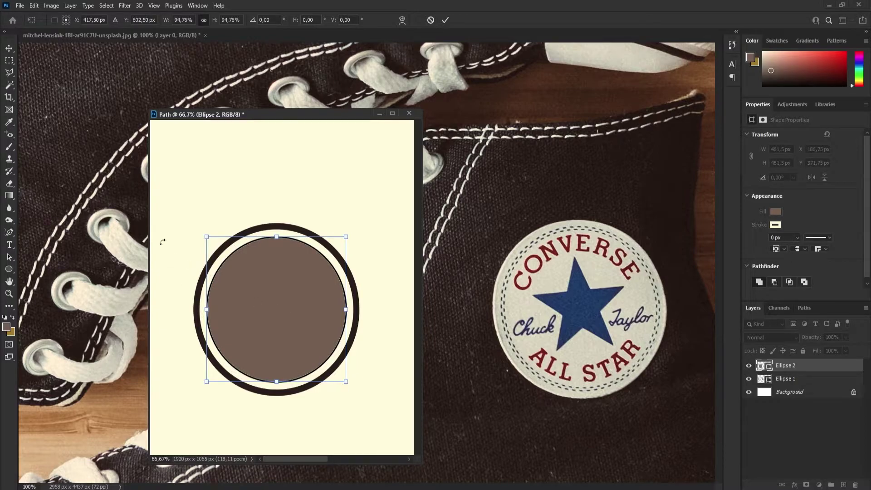
right_click(11, 269)
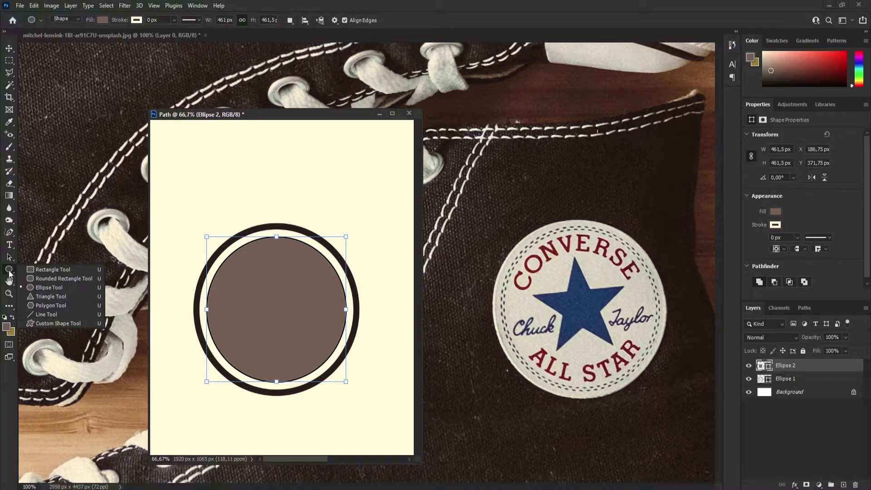
click(9, 272)
click(102, 20)
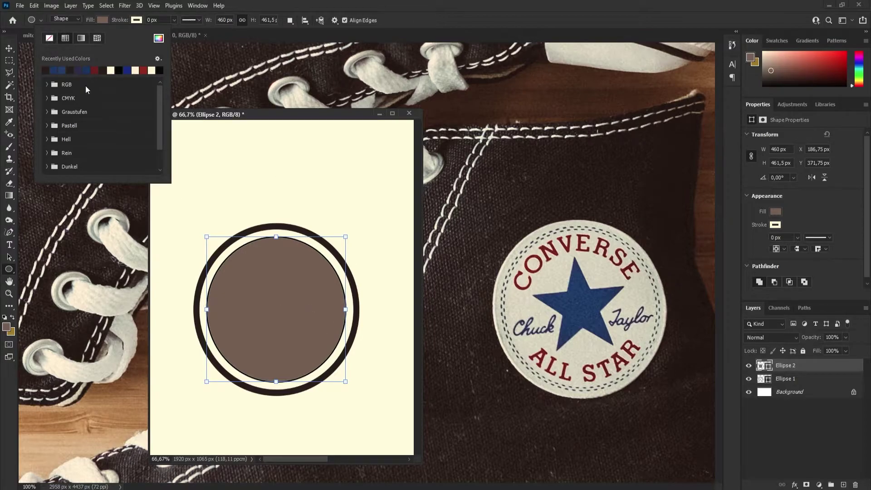
click(103, 20)
click(103, 20)
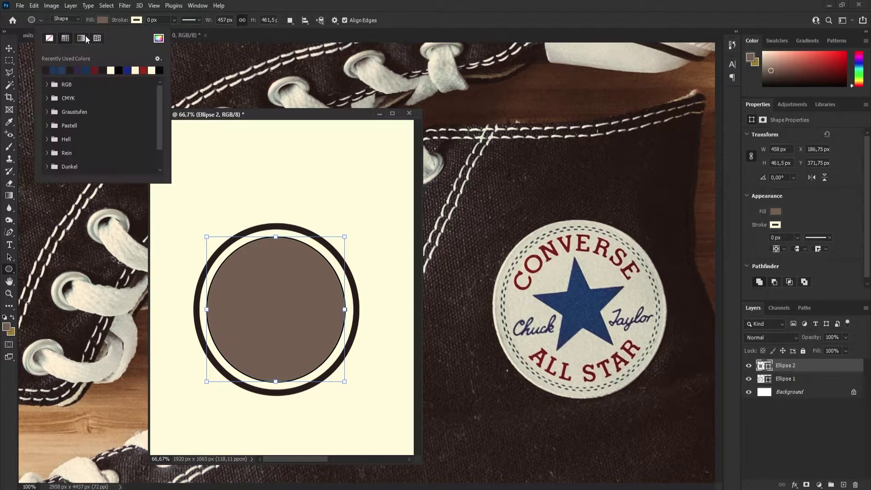
click(103, 20)
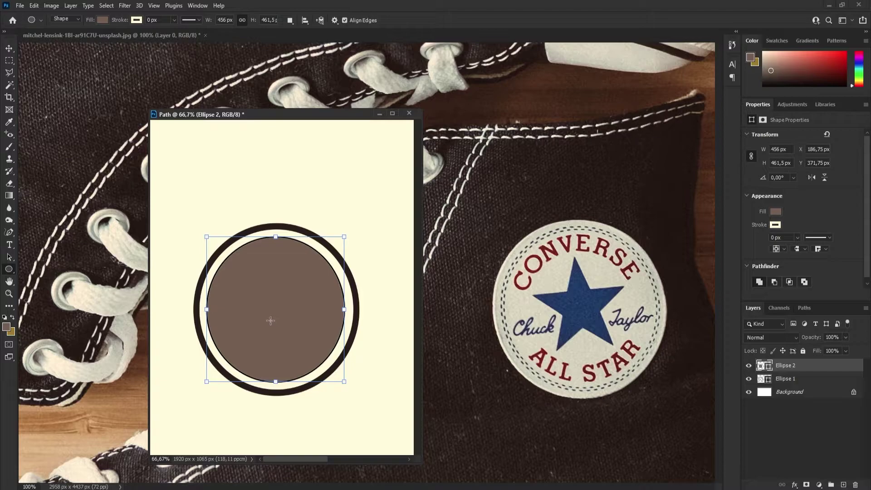
click(106, 22)
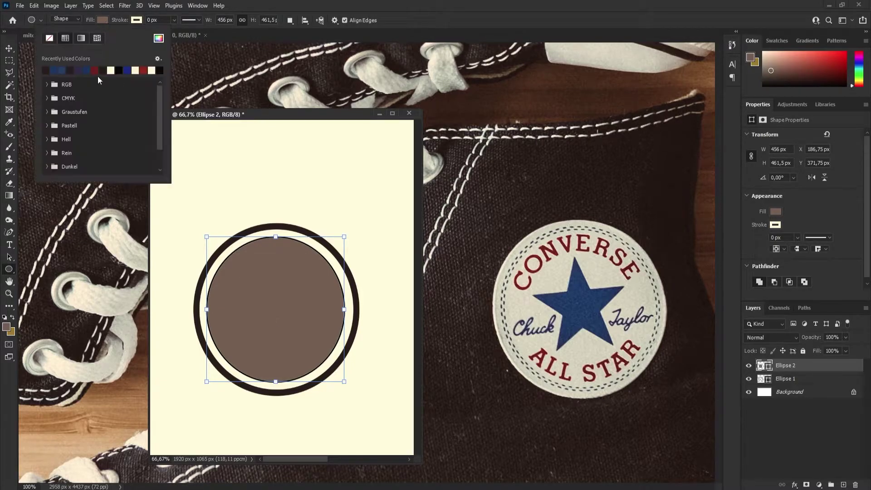
click(50, 38)
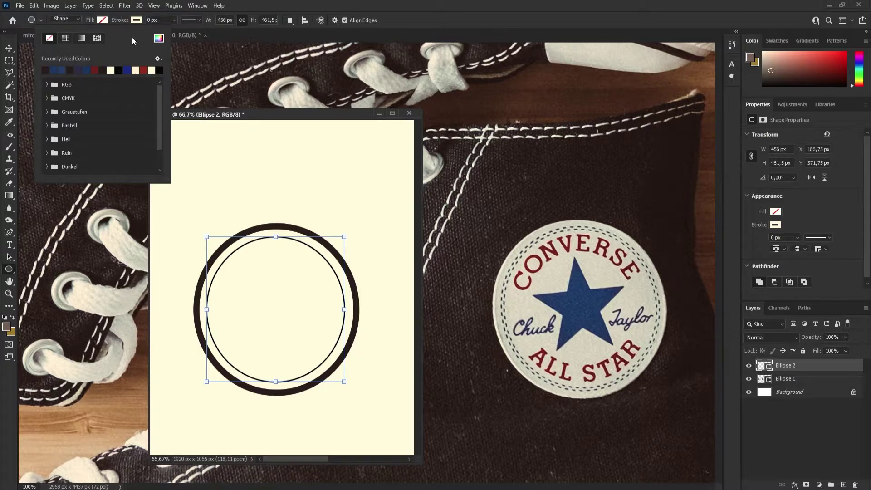
Step: Set the inner circle's stroke width to 4 px
click(135, 21)
click(138, 20)
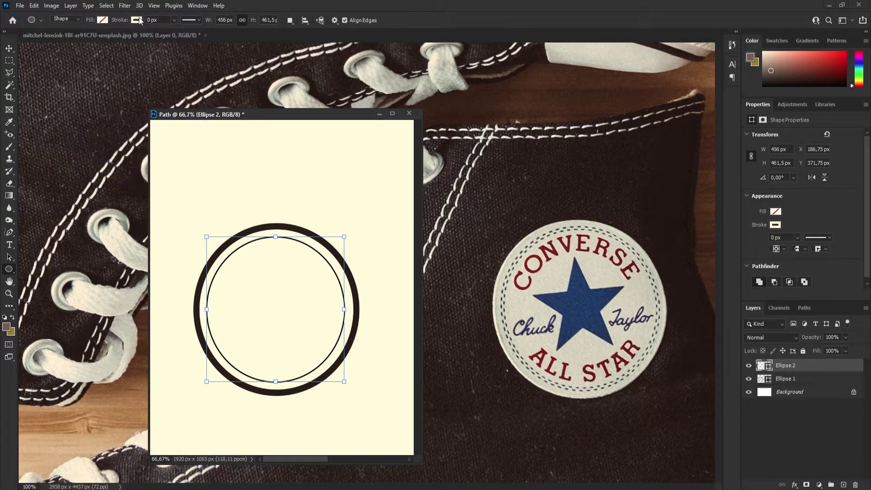
click(175, 21)
double_click(152, 21)
text(4)
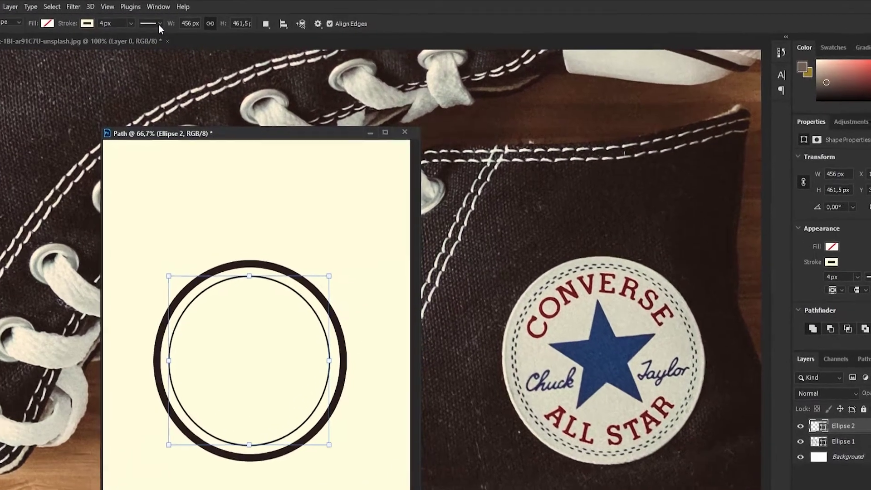
Step: Apply the dashed line style to the inner circle's stroke and set the dash length to 2
click(198, 21)
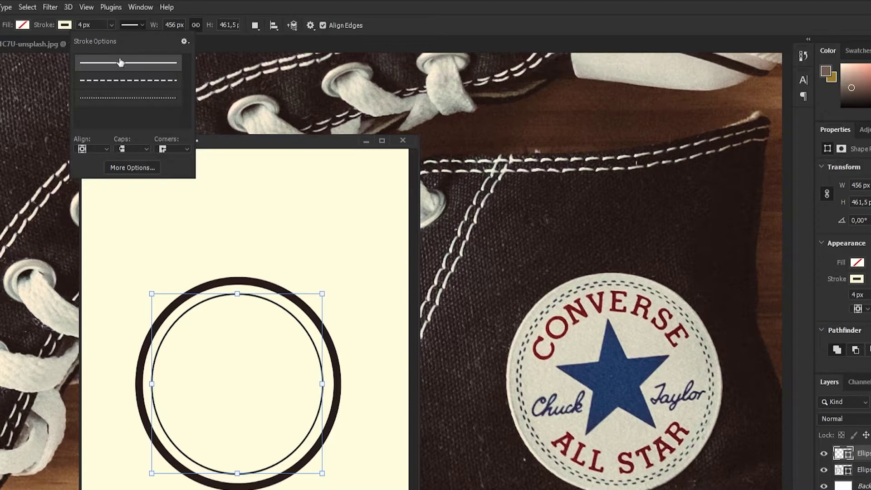
click(129, 84)
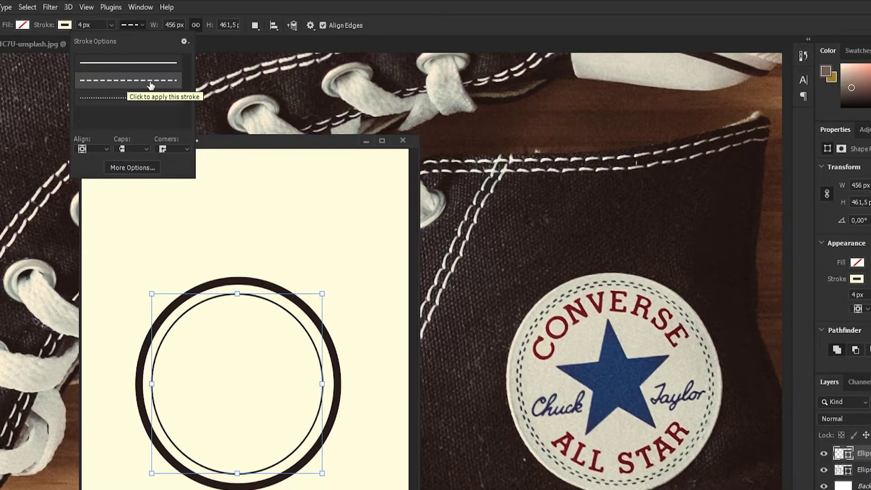
click(128, 168)
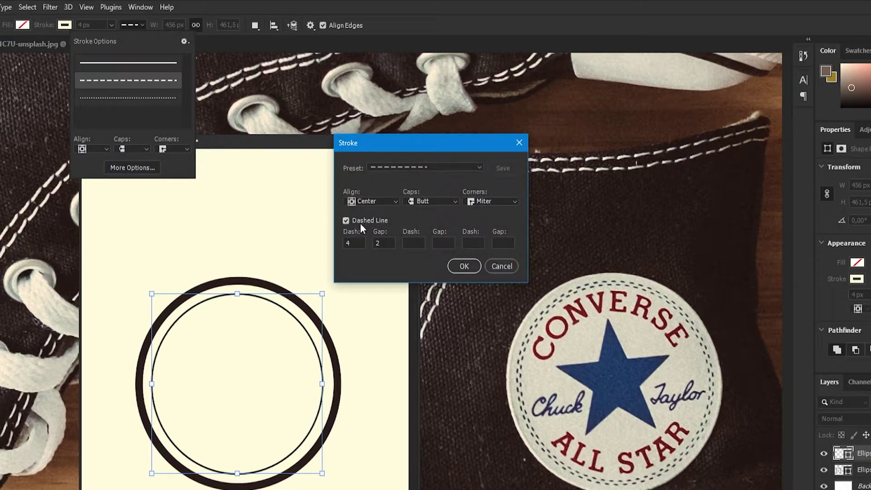
click(347, 220)
click(346, 220)
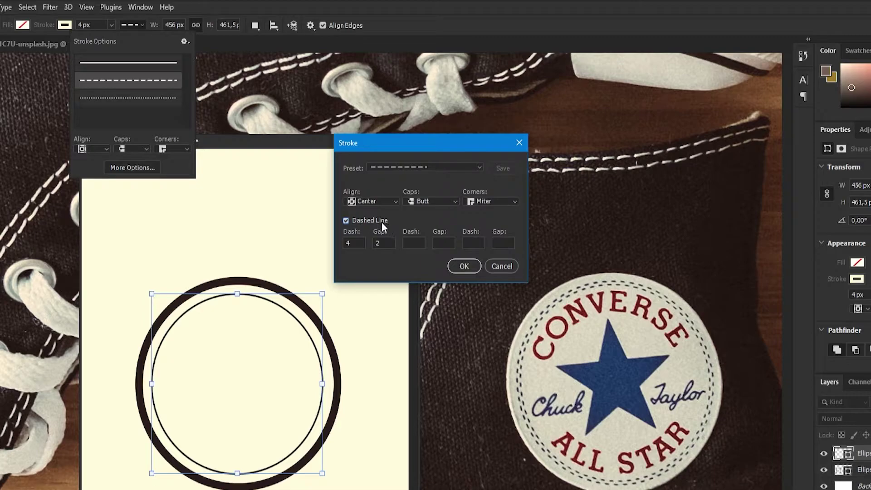
double_click(351, 244)
text(3)
key(Return)
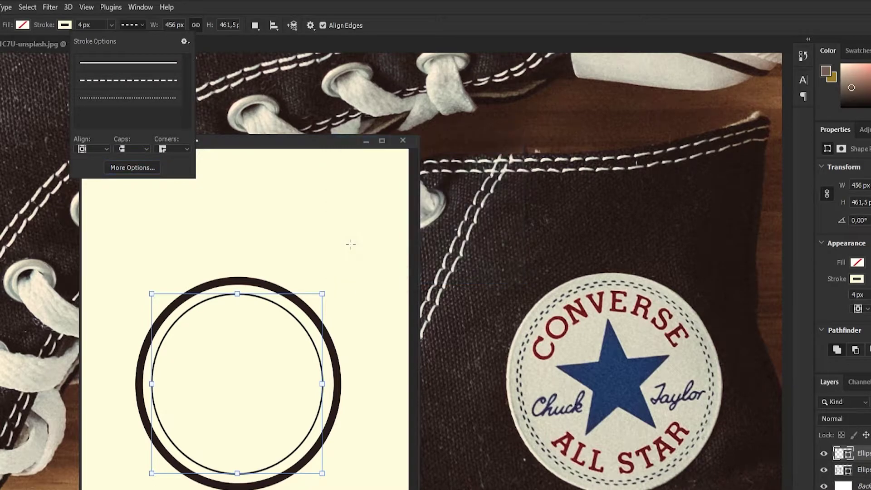
Step: Set the gap of the inner circle's dashed stroke to 3 and return to the Path document
click(133, 167)
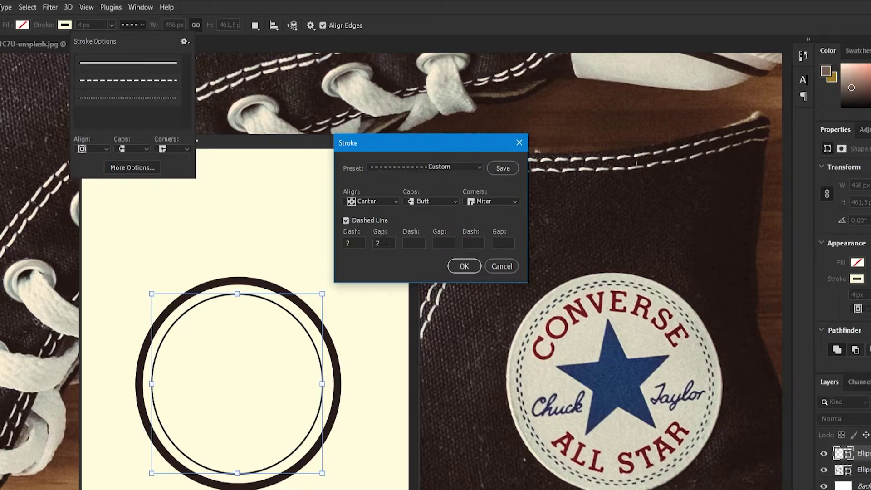
text(3)
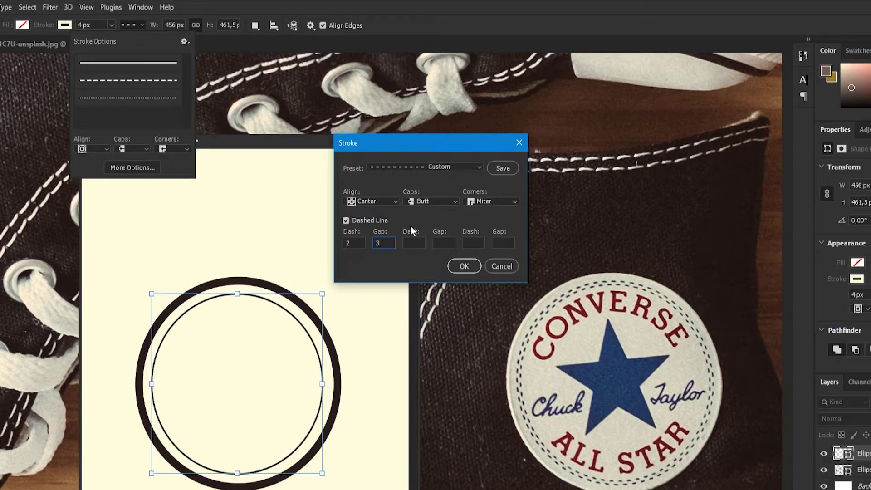
click(464, 268)
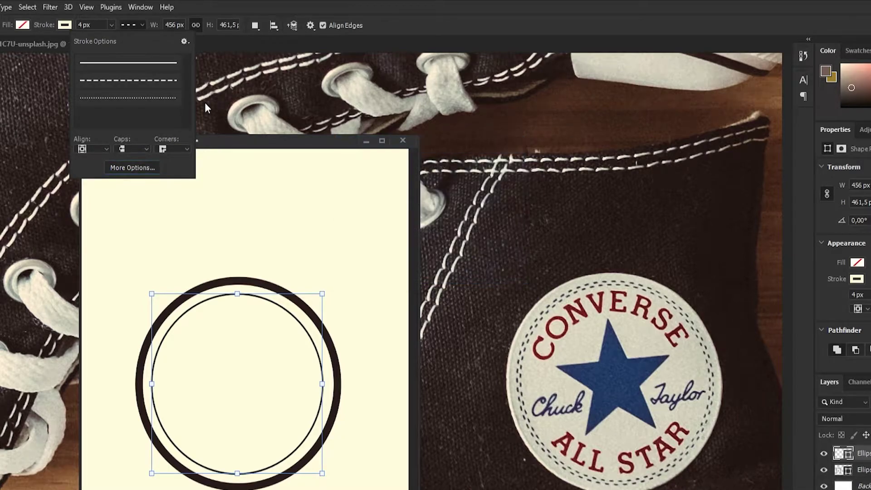
click(187, 43)
click(212, 40)
click(213, 42)
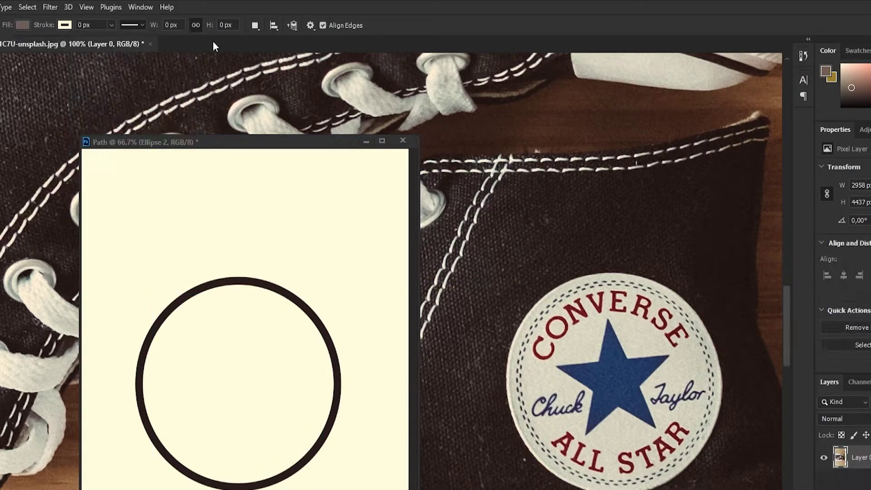
click(286, 142)
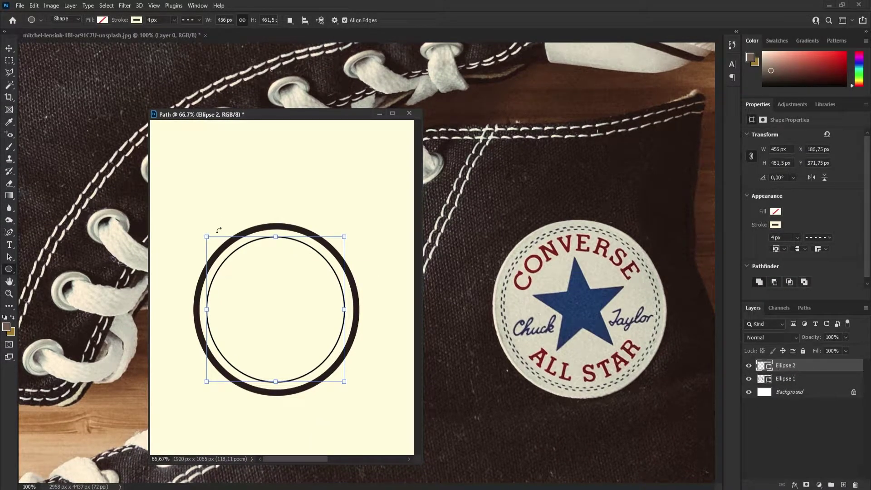
Step: Thin the inner circle's stroke to about 0.95 px and color it with the blue sampled from the badge's star
click(174, 21)
drag(180, 31, 179, 31)
click(135, 20)
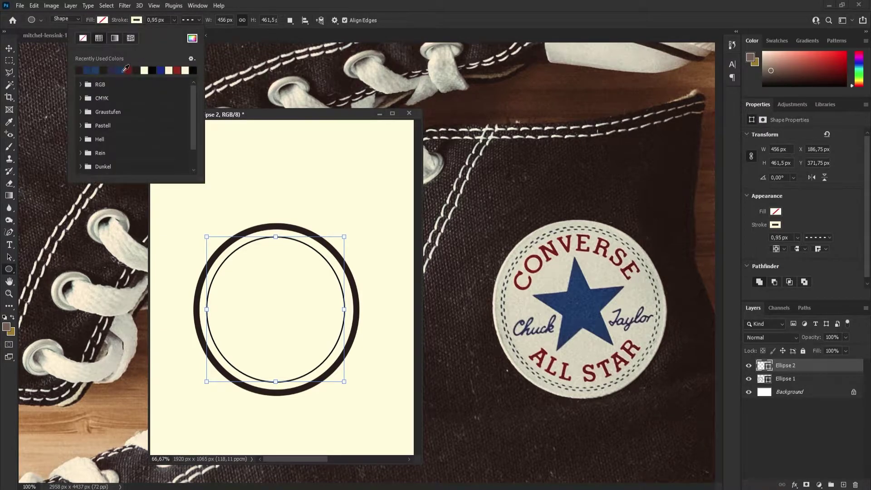
click(193, 38)
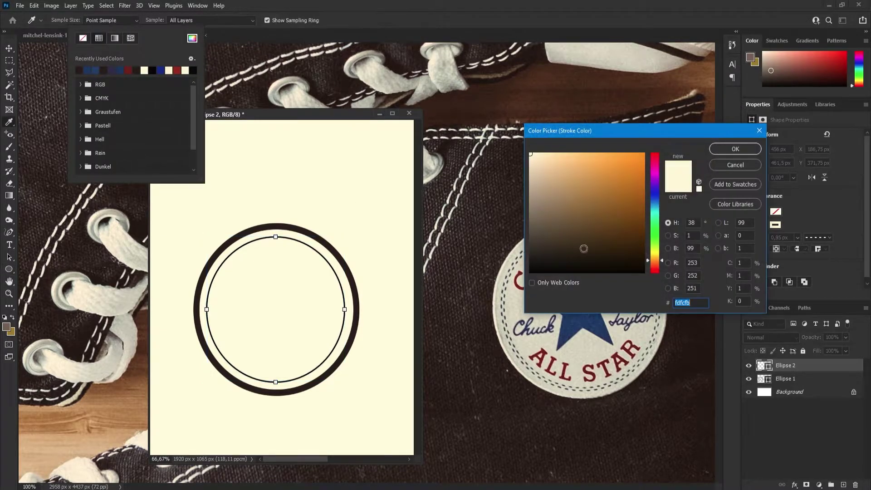
click(573, 327)
click(735, 150)
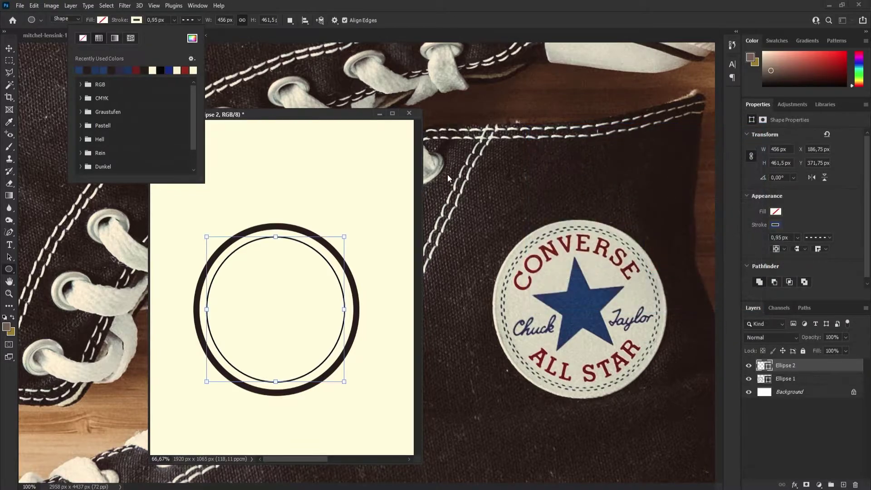
click(137, 20)
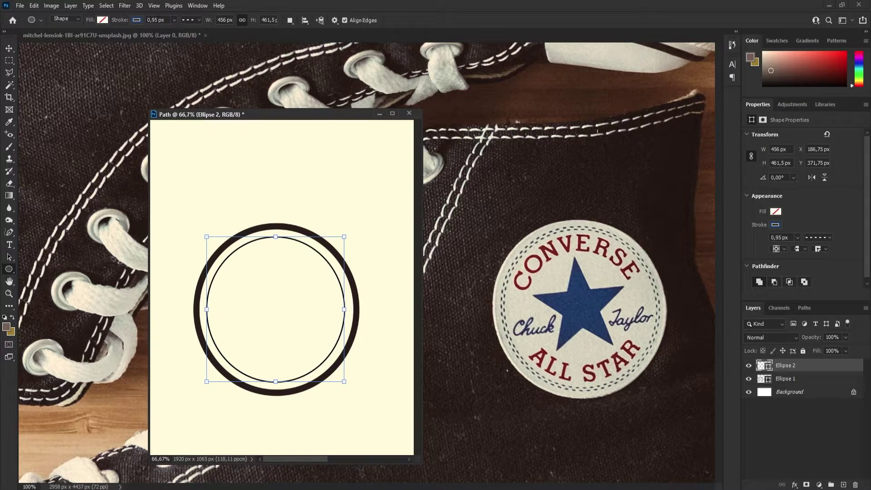
Step: Try stroke widths of about 12.87 px and 8 px on the dashed inner circle
click(175, 20)
drag(176, 32, 176, 32)
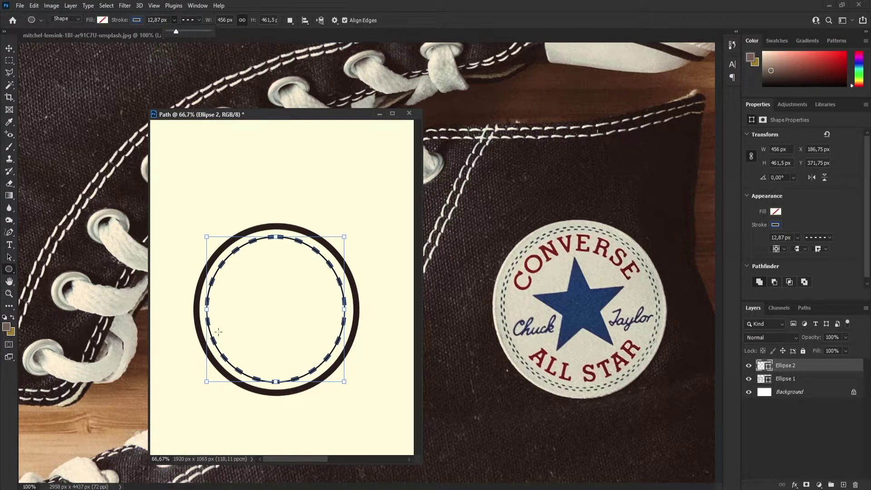
click(151, 20)
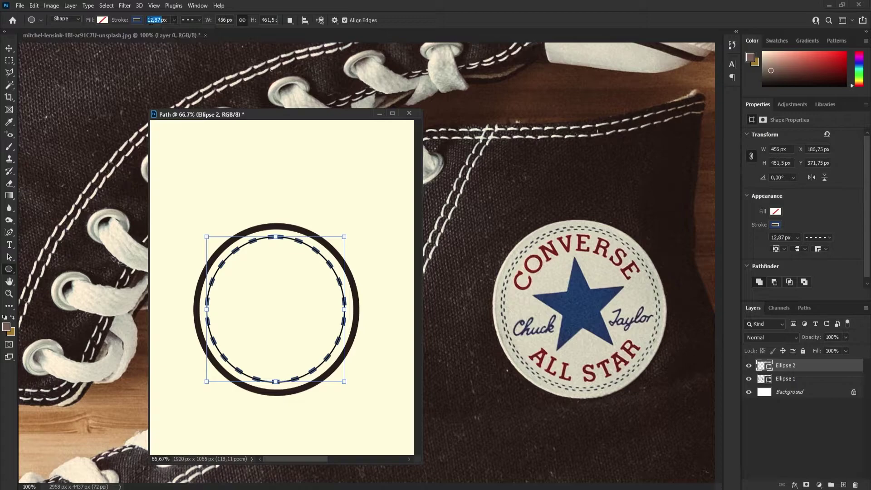
text(8)
key(Return)
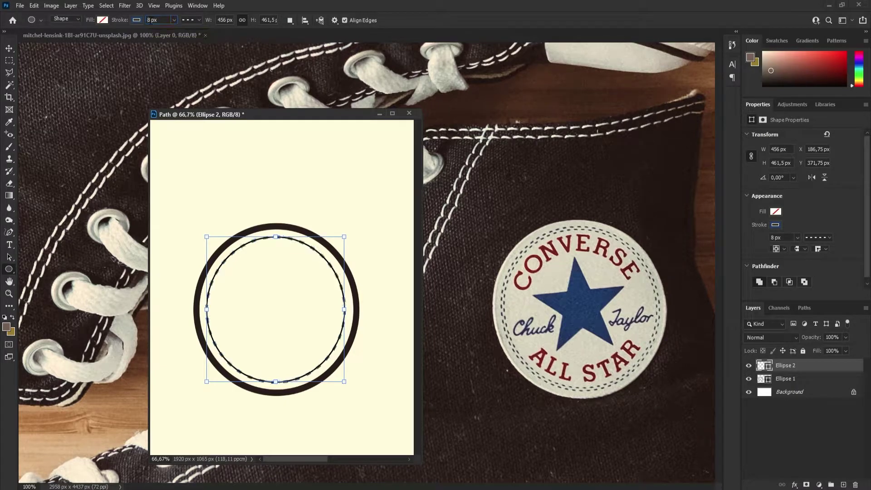
Step: Set the dashed inner circle's stroke width to 5 px and deselect the shape
double_click(149, 19)
text(5)
key(Return)
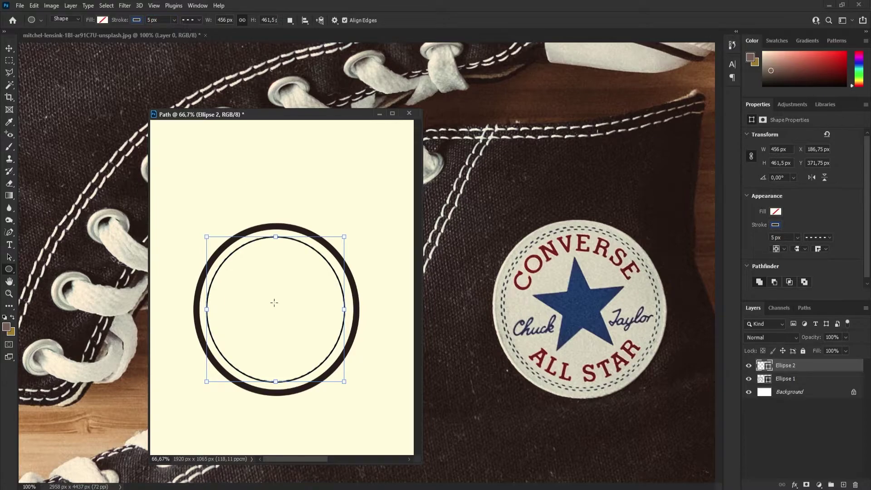
click(8, 49)
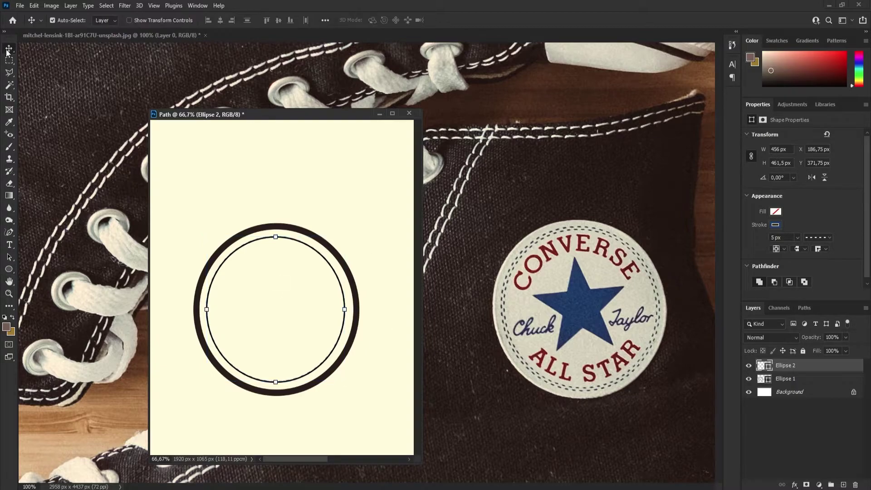
click(249, 179)
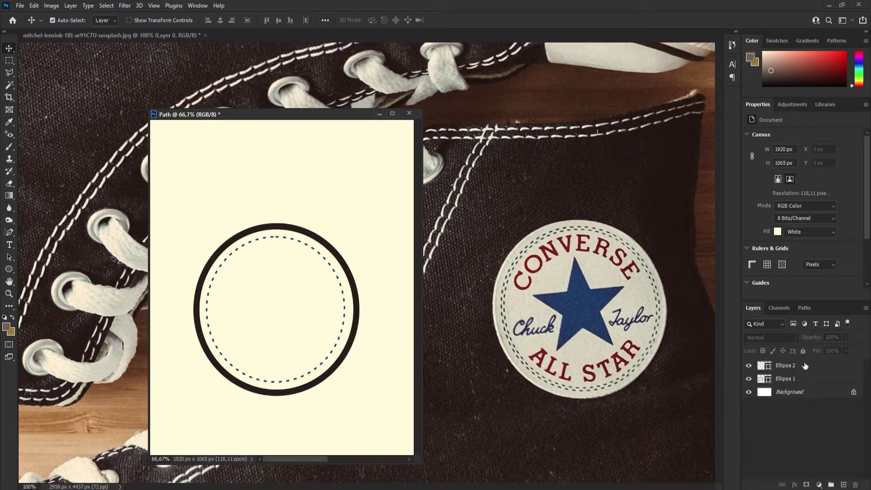
Step: Rename the Ellipse 2 layer to "Ellipse First dotted"
double_click(790, 366)
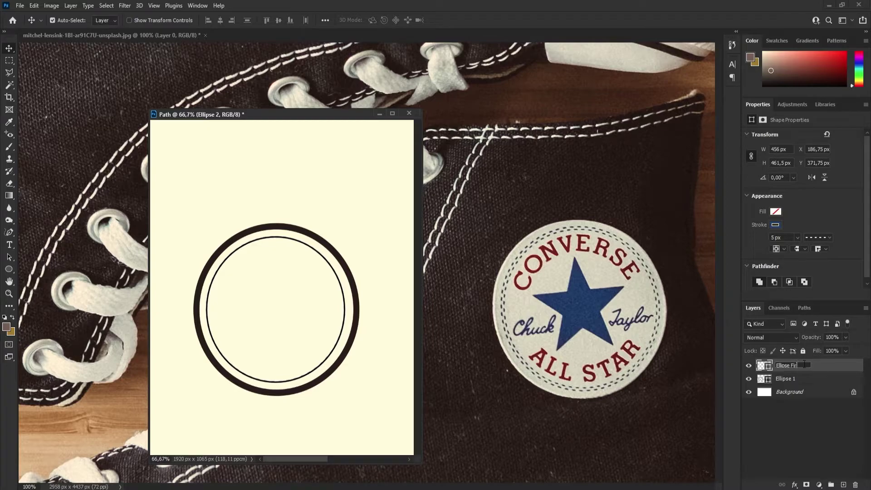
text(Ellipse First dotted)
key(Return)
Step: Duplicate the Ellipse First dotted layer within the Path document as "Ellipse second dotted"
right_click(804, 366)
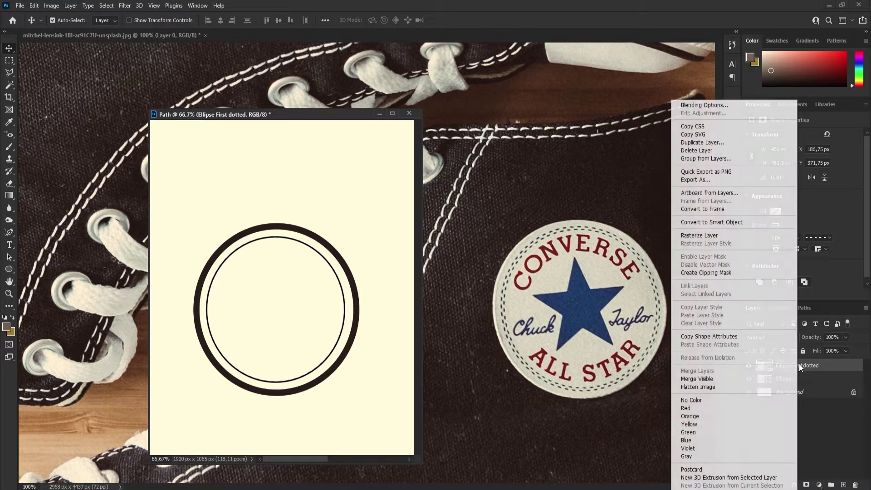
click(714, 142)
drag(593, 243, 552, 243)
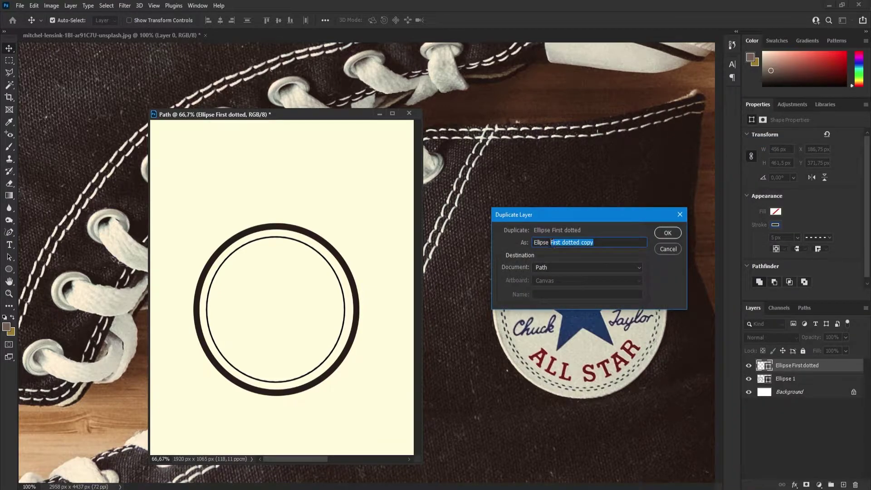
text(second dotted)
click(668, 231)
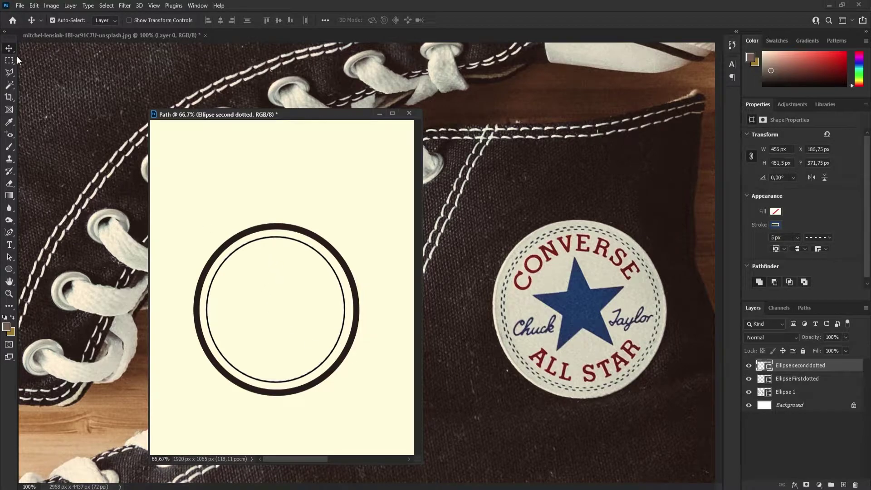
Step: Realign the Ellipse second dotted ring with the first dashed ring and scale it proportionally to about 96%
drag(276, 239, 277, 252)
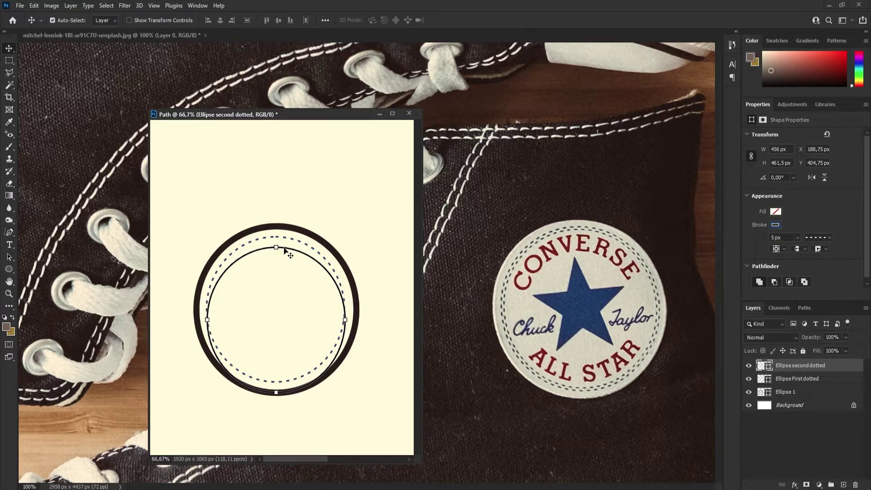
key(ctrl+t)
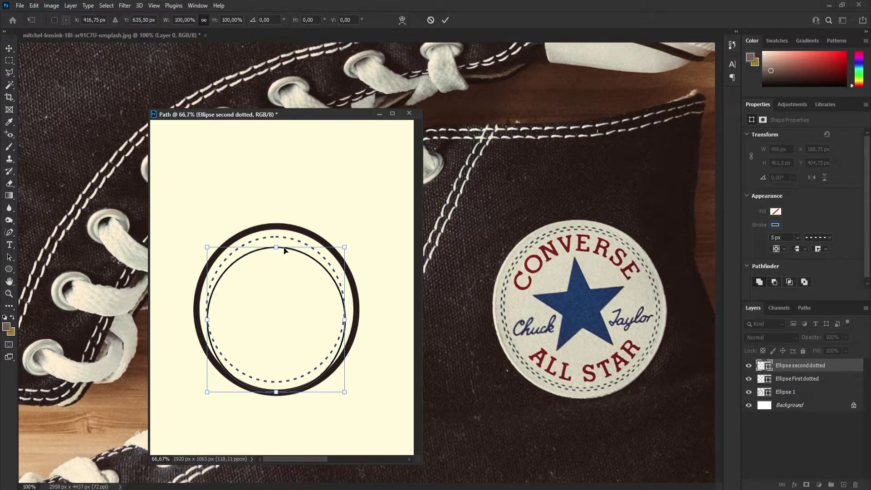
drag(288, 313, 291, 304)
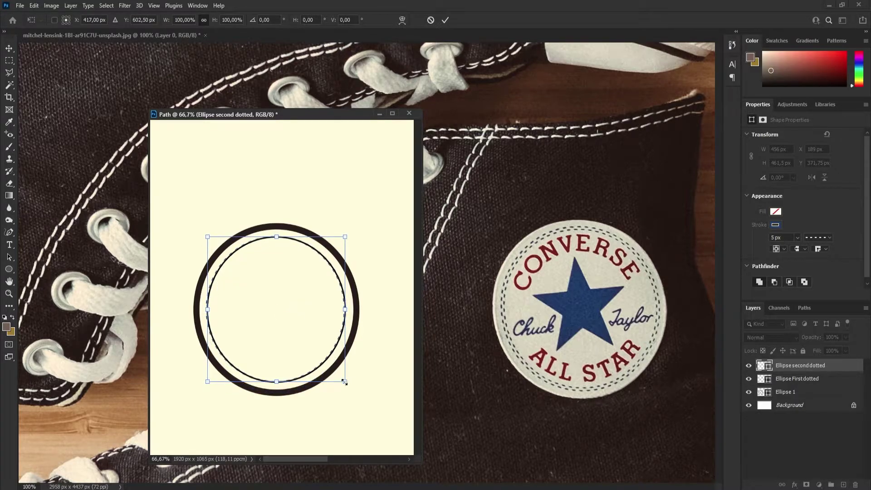
drag(345, 382, 342, 380)
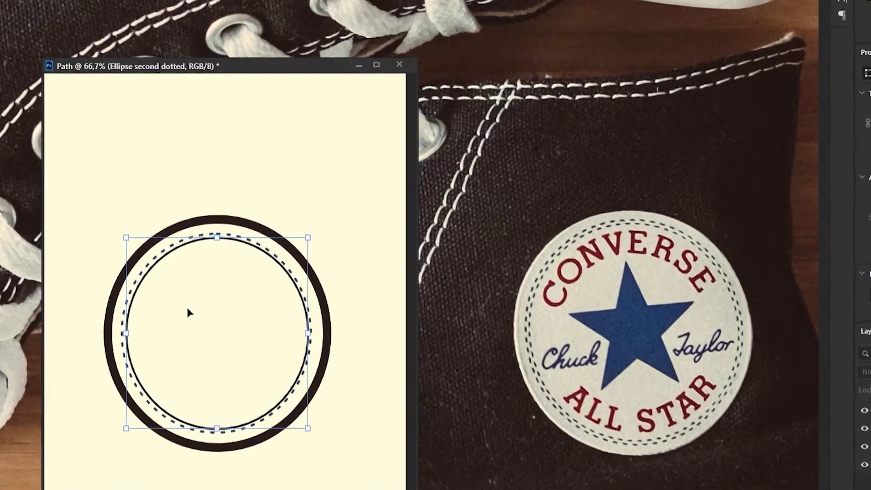
Step: Nudge the smaller dashed ring in small increments until it sits evenly inside the first dashed ring
key(Right)
key(Right)
key(Right)
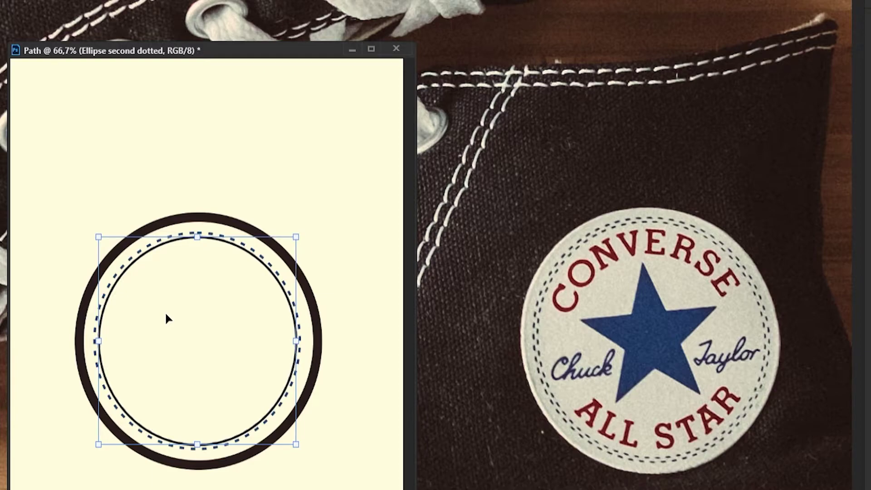
key(Right)
key(Right)
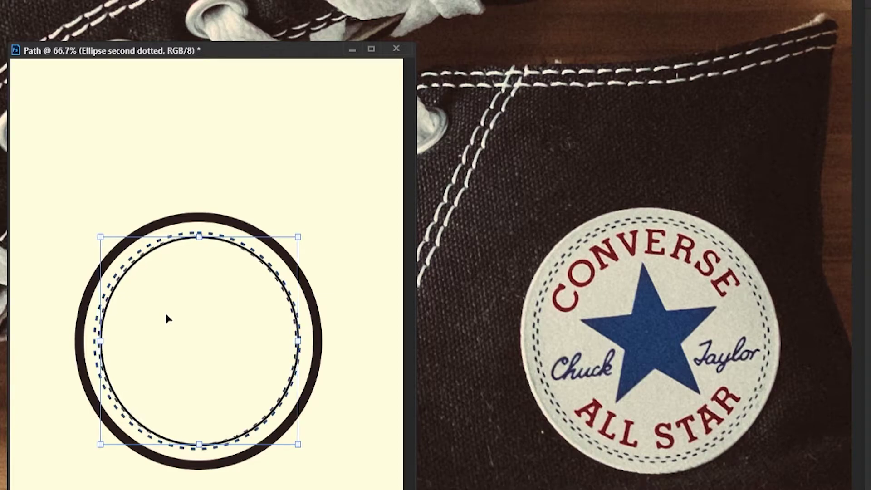
key(Right)
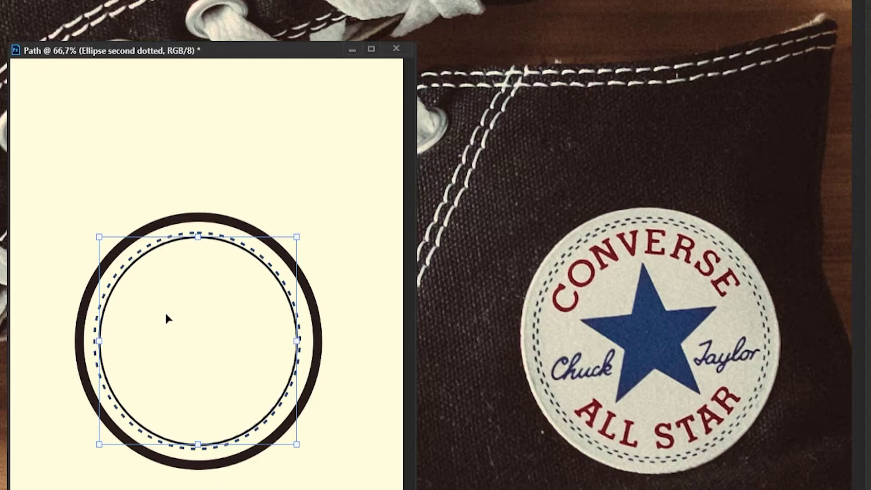
key(Down)
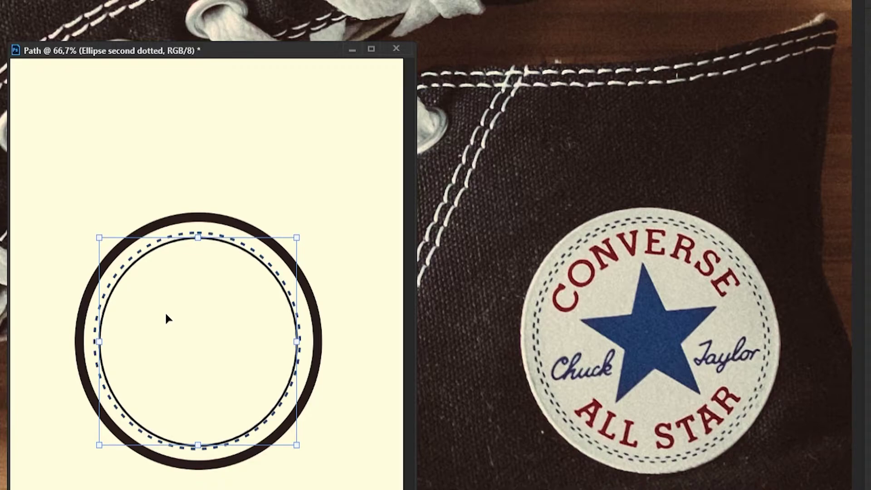
key(Up)
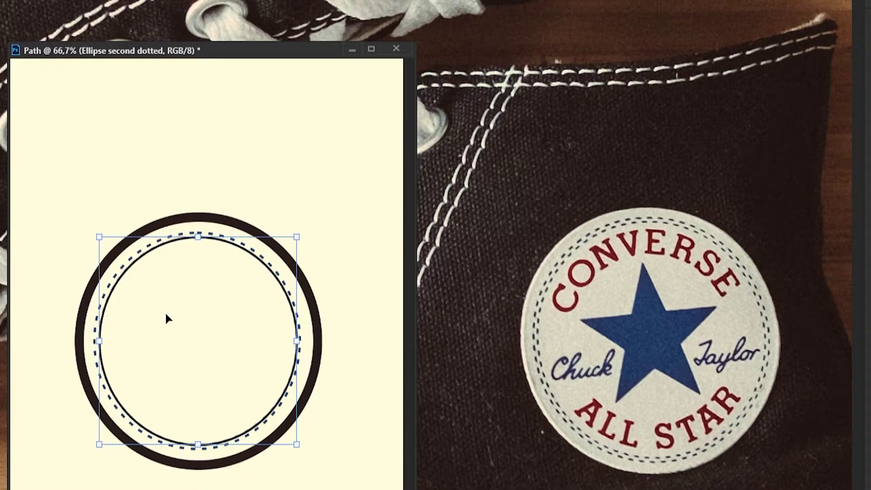
key(Left)
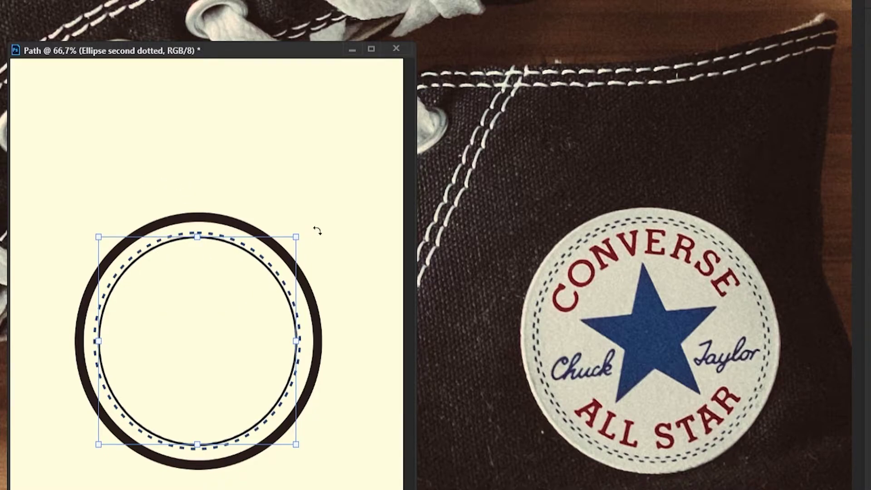
Step: Rotate the inner dashed ring by about -6.49° to offset its dashes, apply the transform and deselect the shape
drag(312, 231, 306, 221)
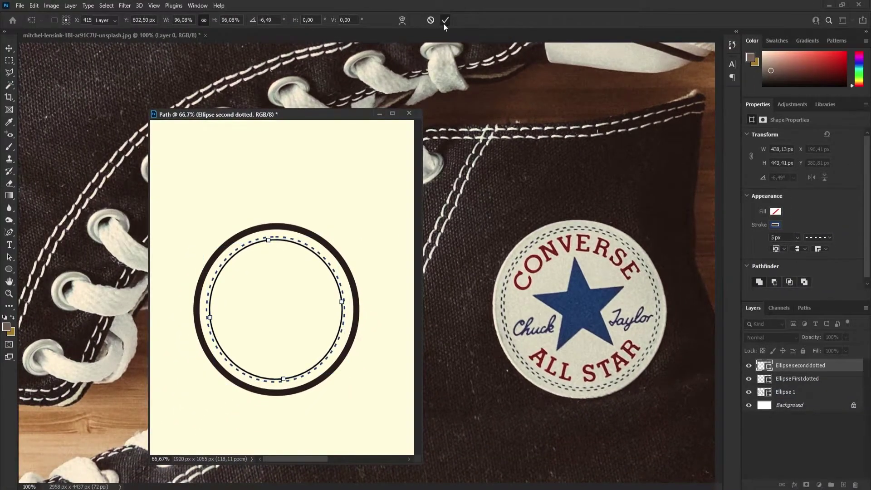
click(444, 24)
click(245, 184)
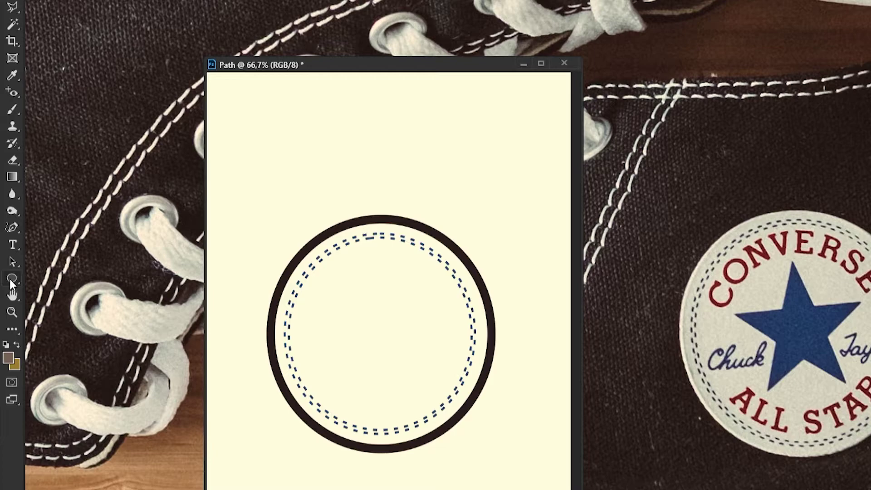
Step: Draw a circular path about 349 px wide inside the badge using the Ellipse Tool in Path mode
right_click(10, 279)
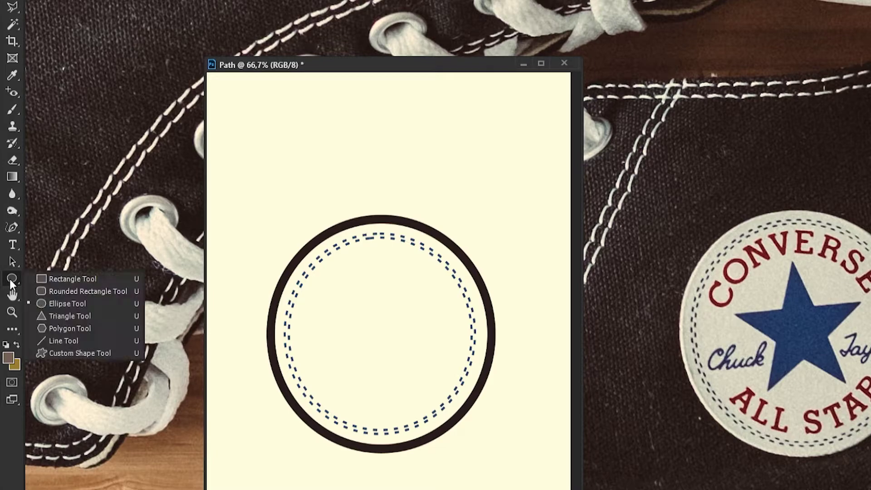
click(69, 303)
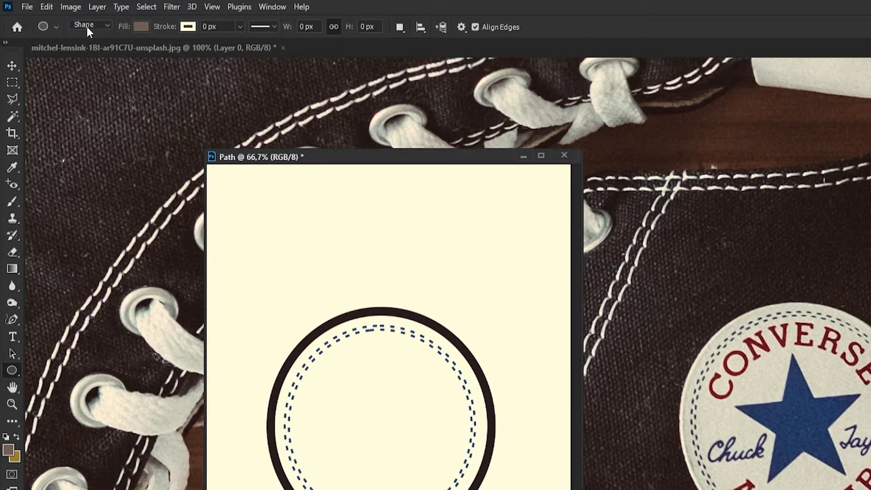
click(93, 24)
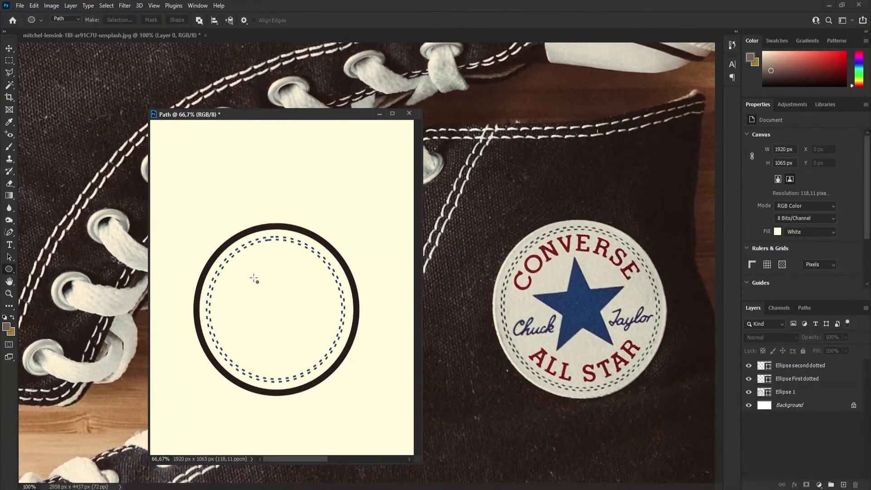
drag(259, 288, 305, 359)
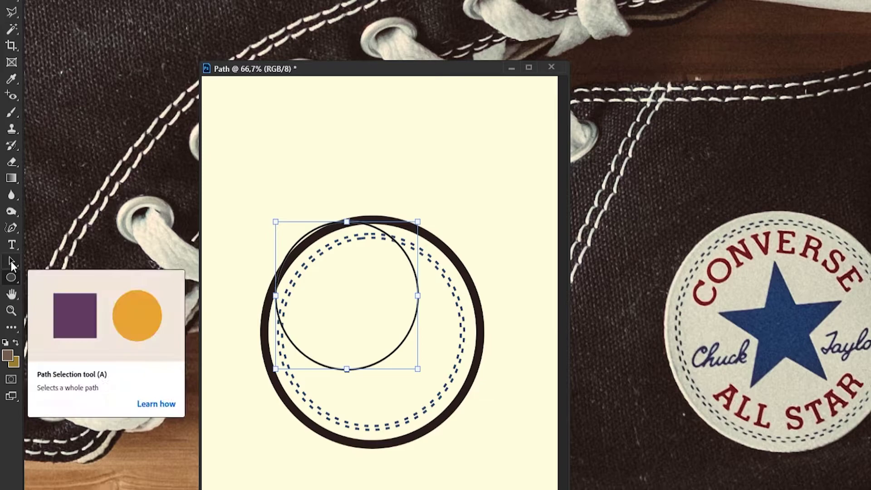
Step: Move the circular path to the middle of the badge, inside the dashed rings, with the Path Selection tool
click(12, 262)
drag(355, 315, 375, 346)
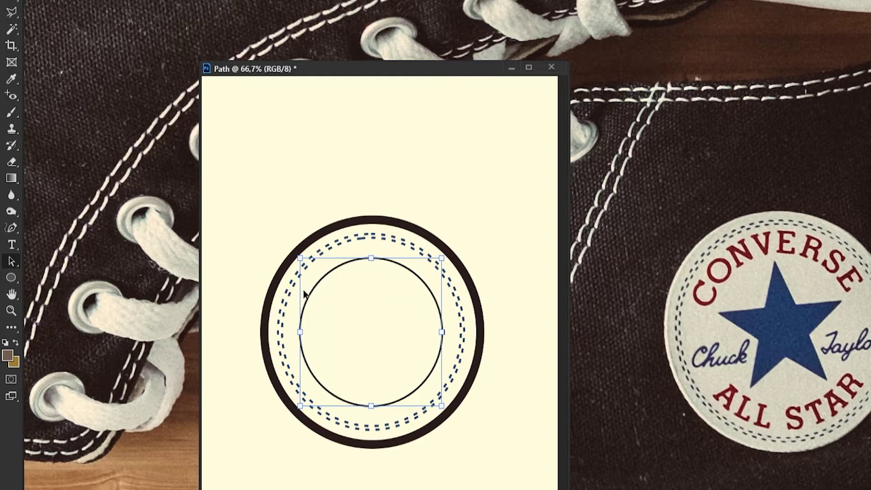
click(366, 312)
drag(368, 318, 367, 323)
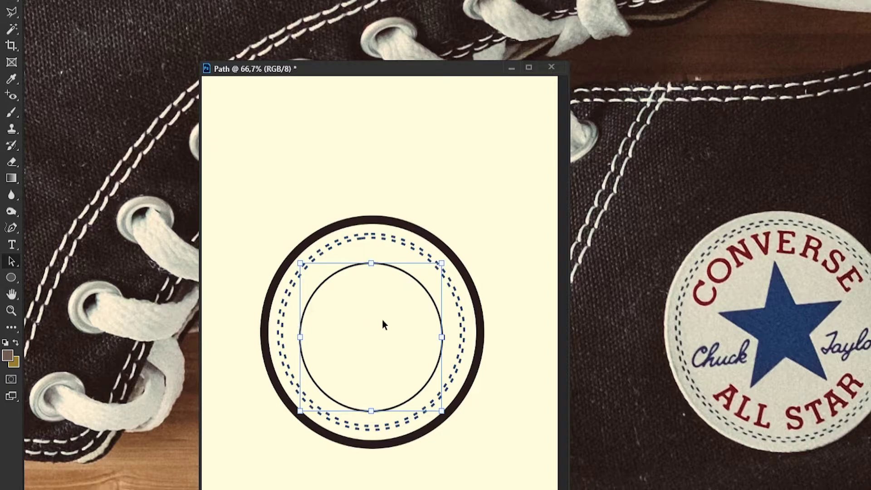
Step: Add the text "CONVERSE" along the outside of the circular path, starting at its topmost point
click(12, 248)
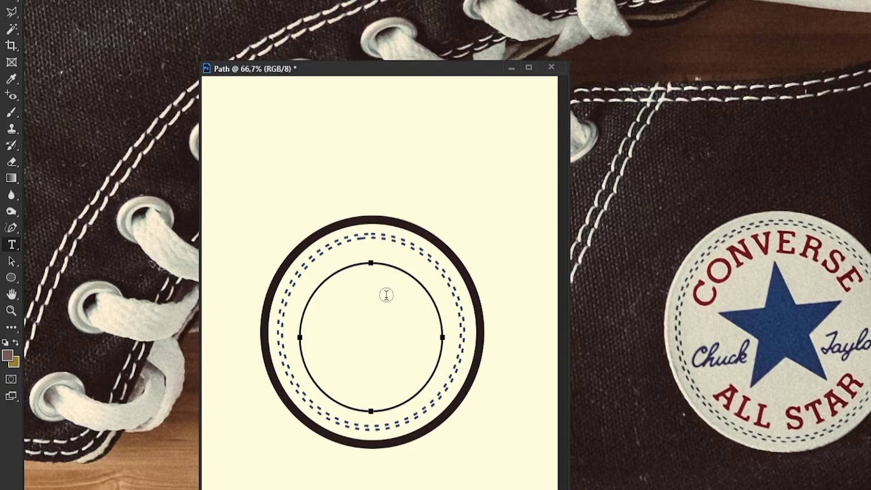
click(373, 263)
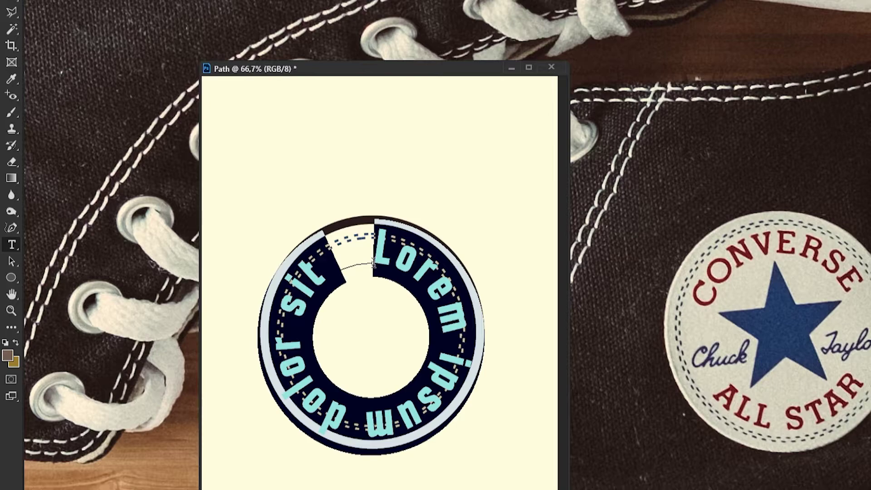
text(CONVERSE)
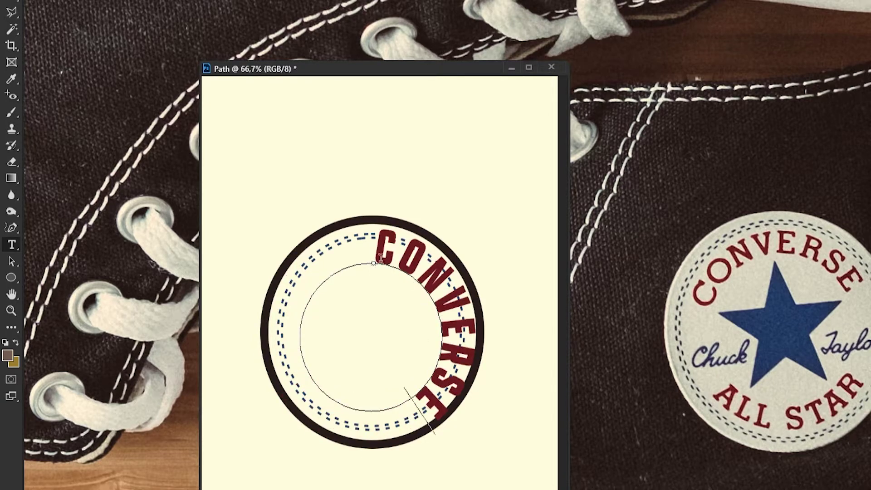
Step: Set the font size of the CONVERSE text to 22 pt, trying 23 pt and 20 pt as well, and commit the text
double_click(419, 254)
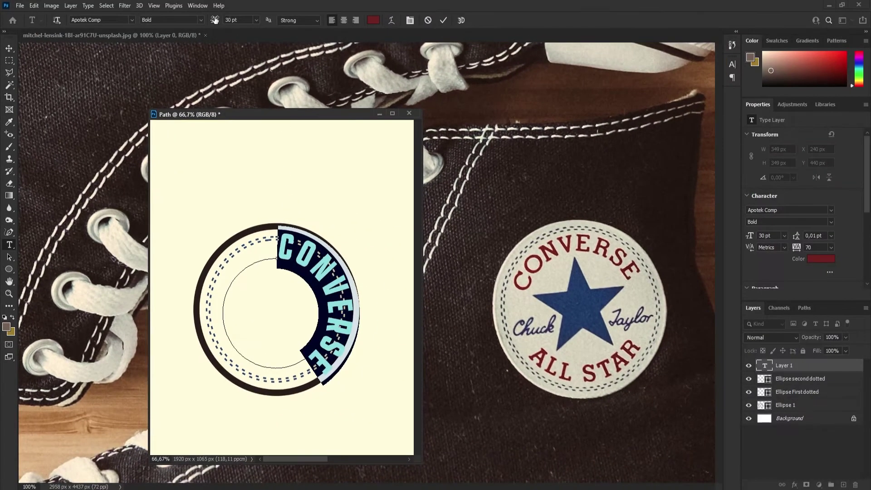
drag(217, 21, 214, 21)
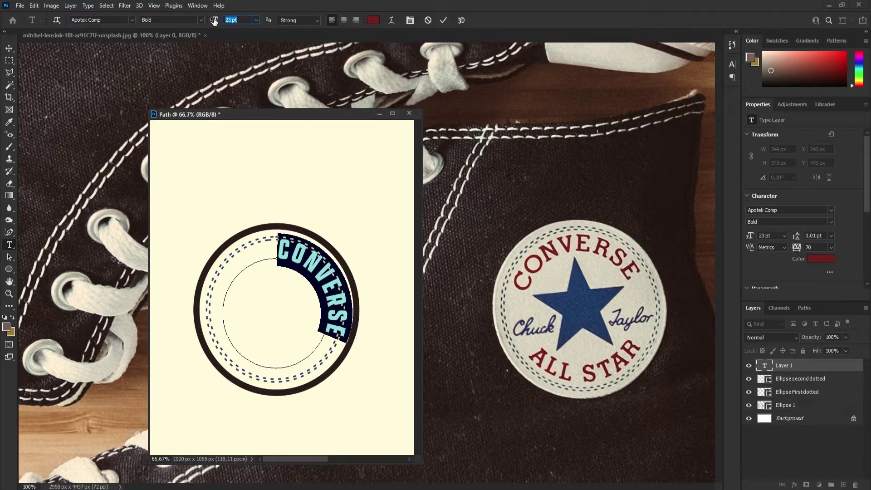
drag(214, 21, 213, 21)
double_click(229, 20)
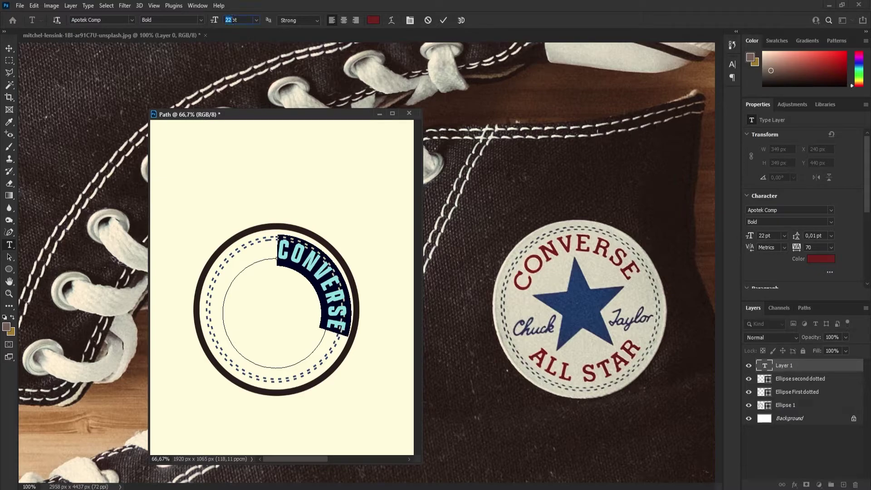
text(20)
key(Return)
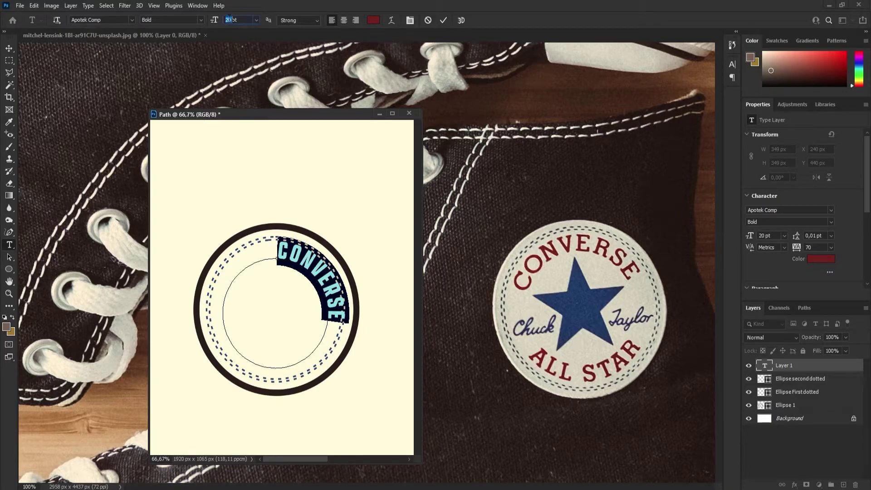
text(22)
key(Return)
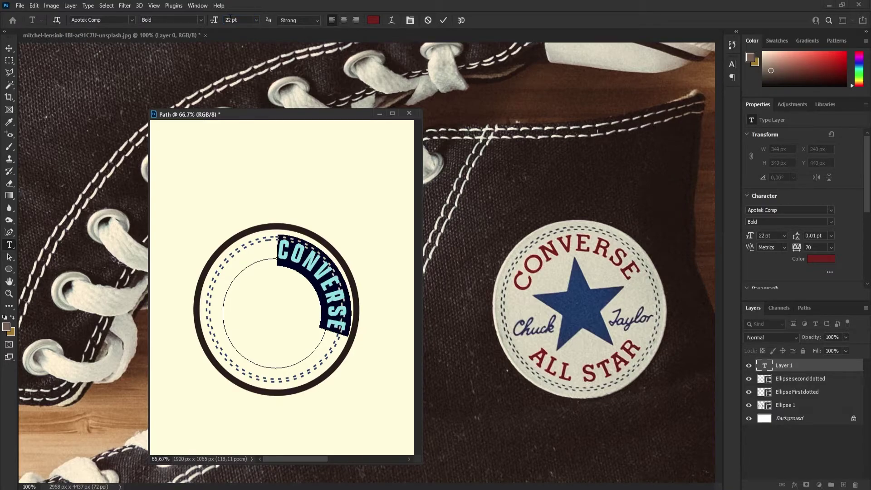
click(445, 20)
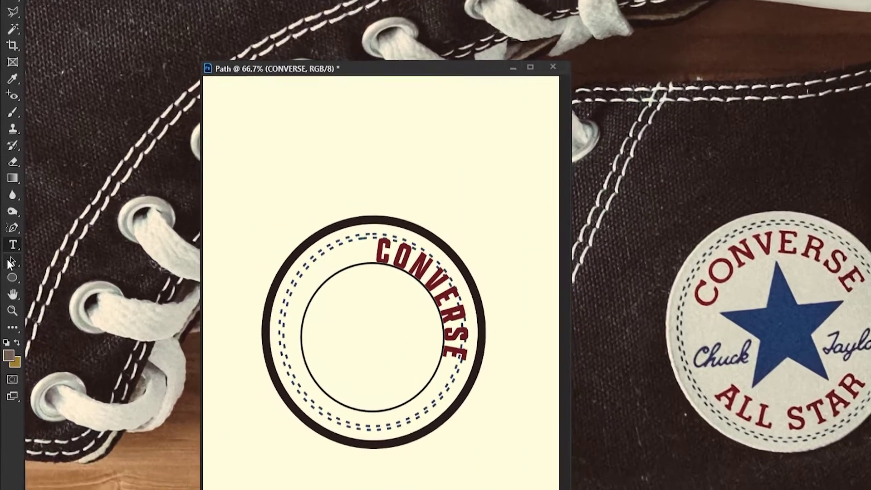
Step: Slide the CONVERSE text along its path, flipping it to the inside of the circle and back outside
click(12, 261)
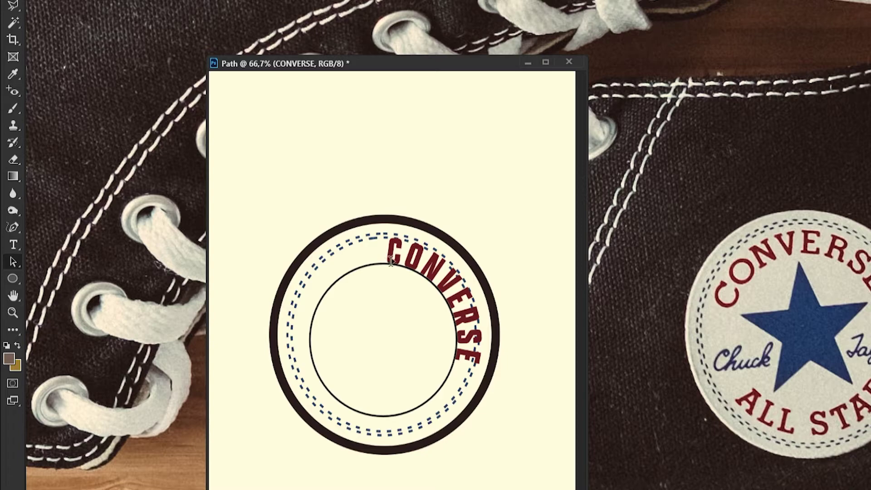
mouse_move(389, 261)
mouse_down()
mouse_move(380, 260)
mouse_move(400, 254)
mouse_move(429, 281)
mouse_move(458, 336)
mouse_move(448, 288)
mouse_move(399, 257)
mouse_move(385, 296)
mouse_move(340, 299)
mouse_move(332, 343)
mouse_move(341, 376)
mouse_up()
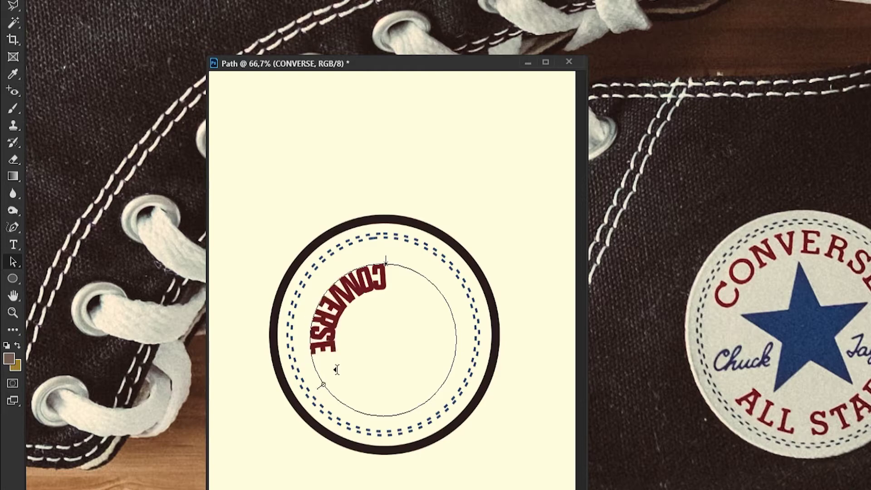
mouse_move(425, 261)
mouse_down()
mouse_move(442, 248)
mouse_move(394, 246)
mouse_up()
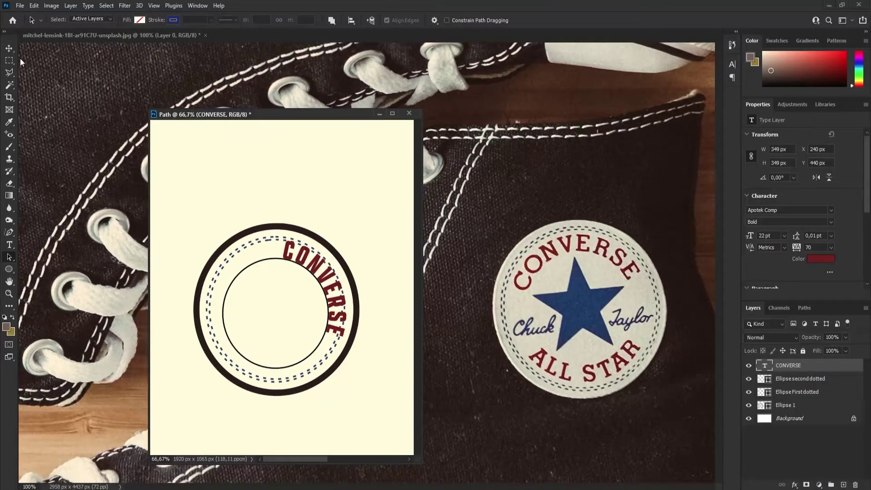
Step: Rotate the CONVERSE text and its circular path about 39° counterclockwise with Free Transform and apply the rotation
click(9, 48)
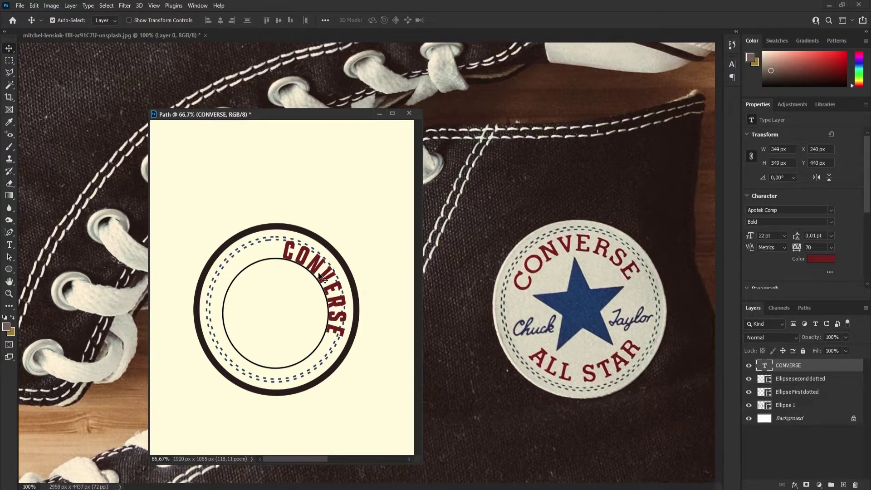
key(ctrl+t)
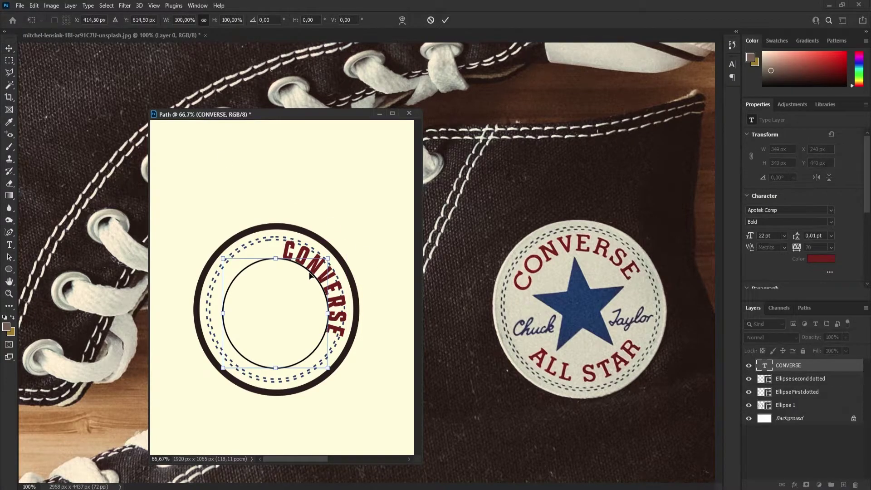
drag(339, 253, 290, 225)
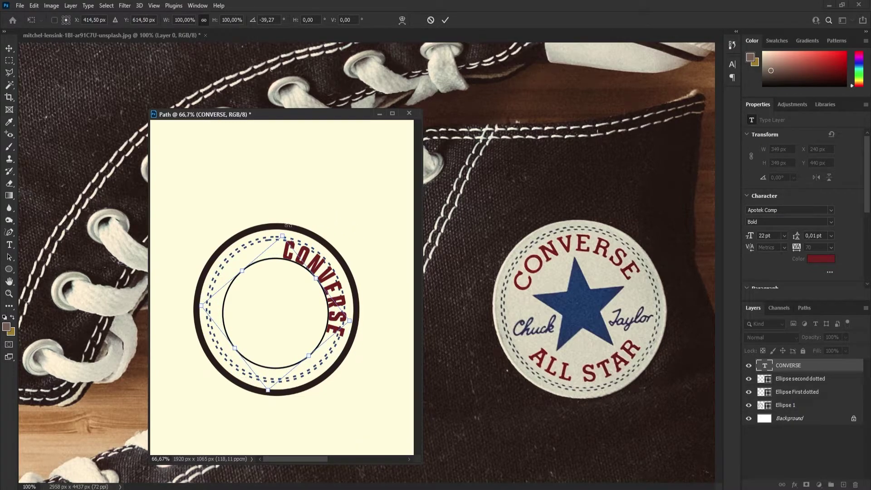
click(445, 20)
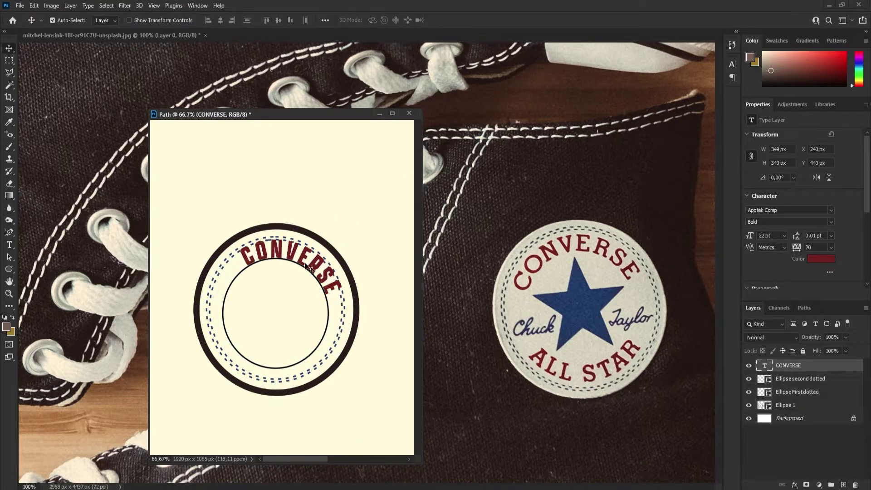
Step: Rotate the CONVERSE text further counterclockwise in two small turns, the second about 11°, to centre the word in the upper part of the badge
key(ctrl+t)
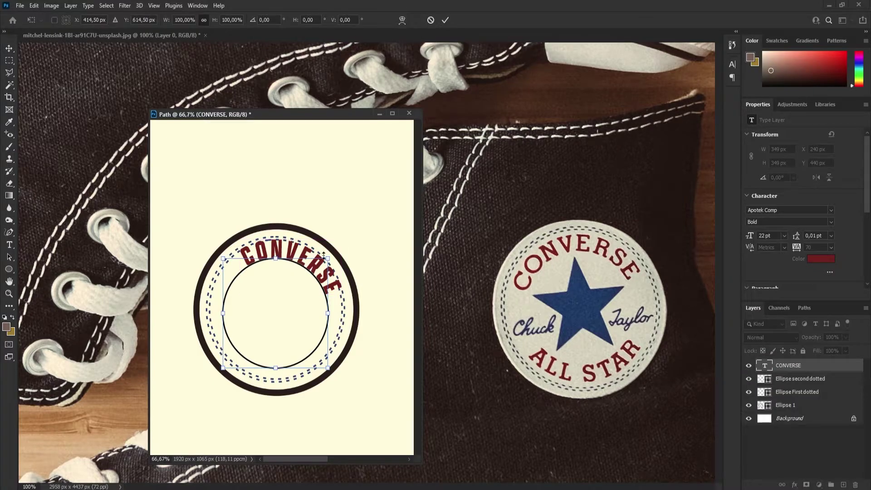
drag(335, 255, 326, 248)
click(445, 20)
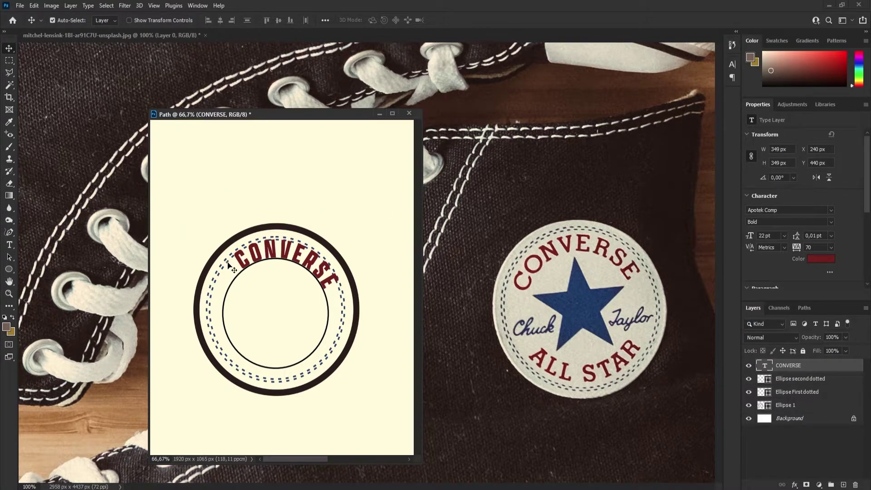
key(ctrl+t)
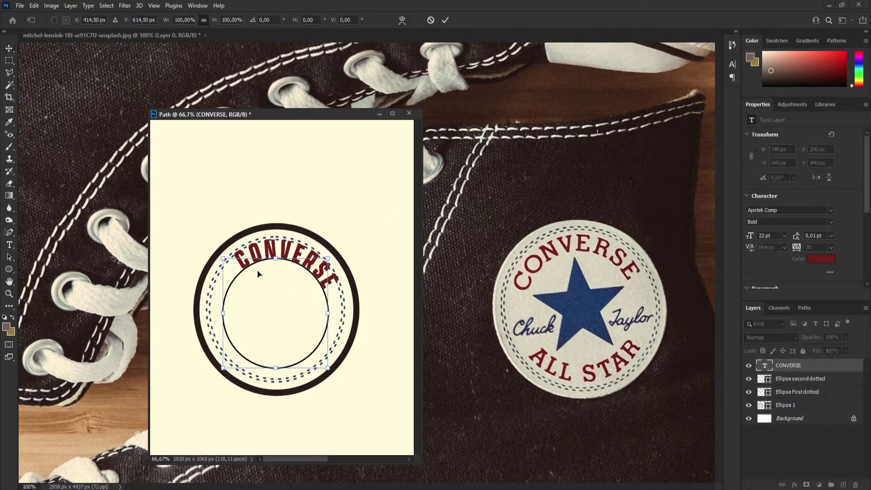
drag(337, 255, 325, 239)
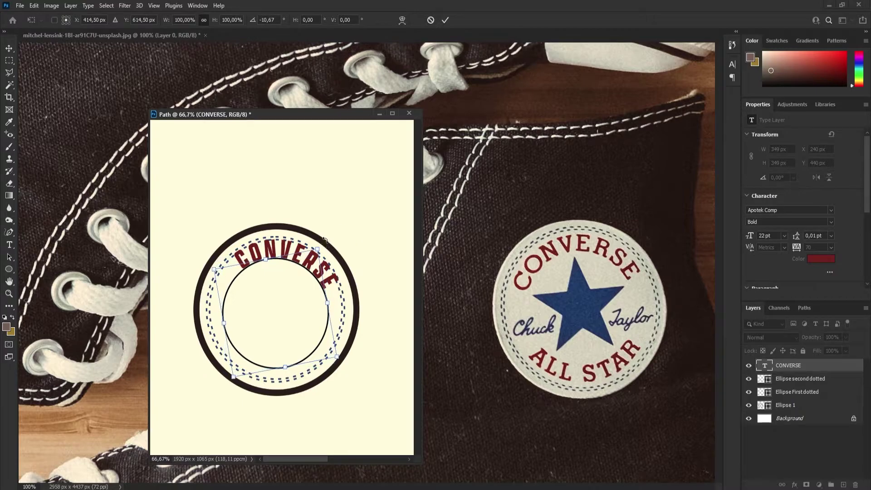
click(446, 20)
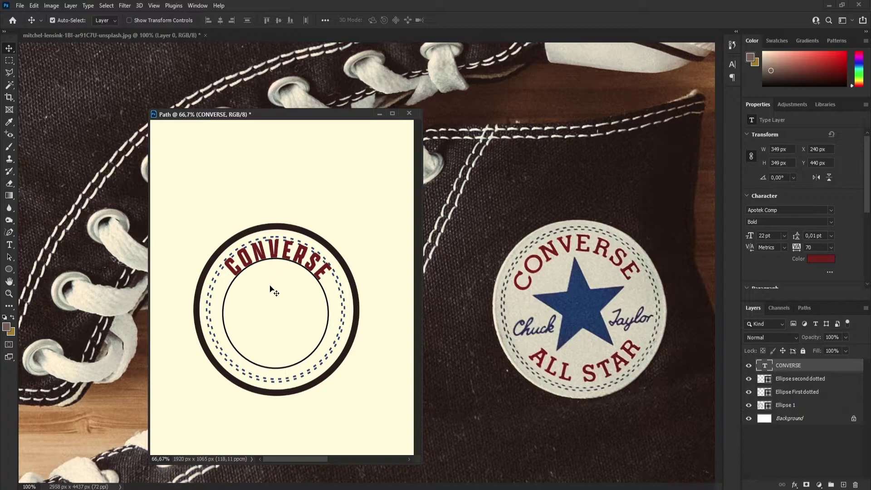
Step: Nudge the CONVERSE text down and up in small moves until its letters sit inside the upper arc of the dashed rings
key(ctrl+t)
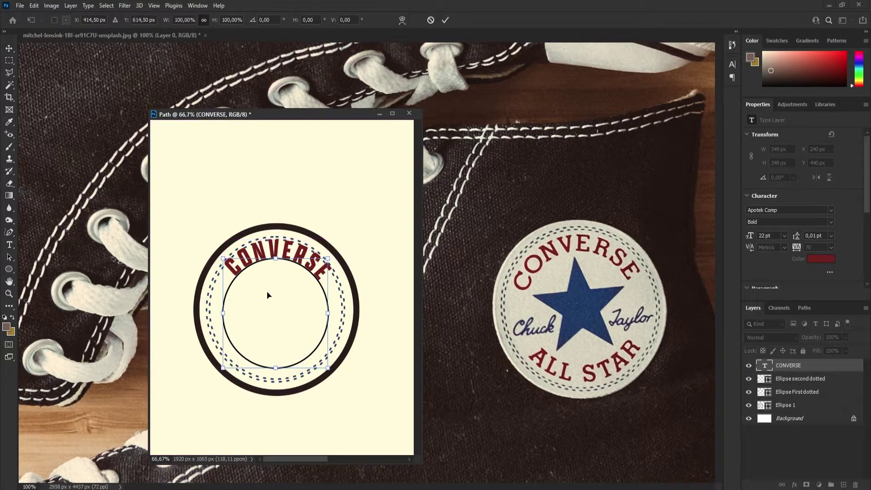
drag(266, 304, 268, 310)
key(Return)
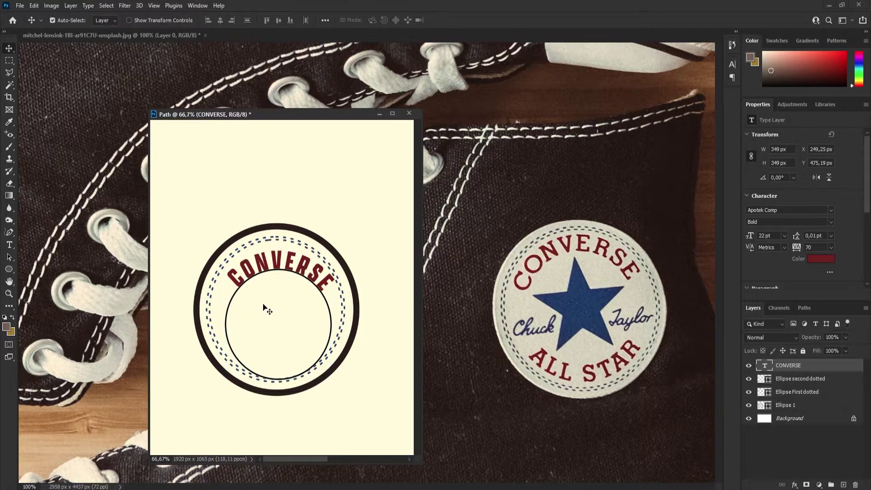
key(ctrl+t)
drag(273, 303, 272, 298)
key(Return)
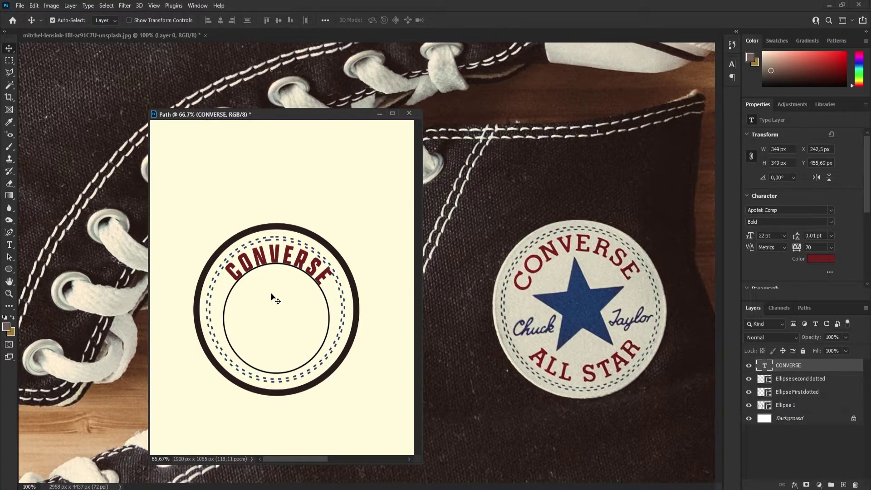
click(271, 298)
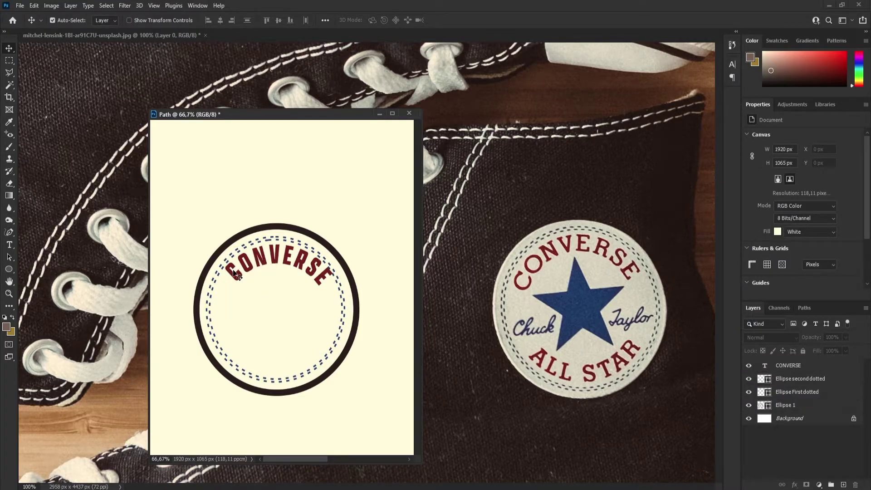
drag(257, 271, 261, 277)
Step: Scale the CONVERSE text to about 94.4%, shift it slightly up within the dashed rings, and deselect it
key(ctrl+t)
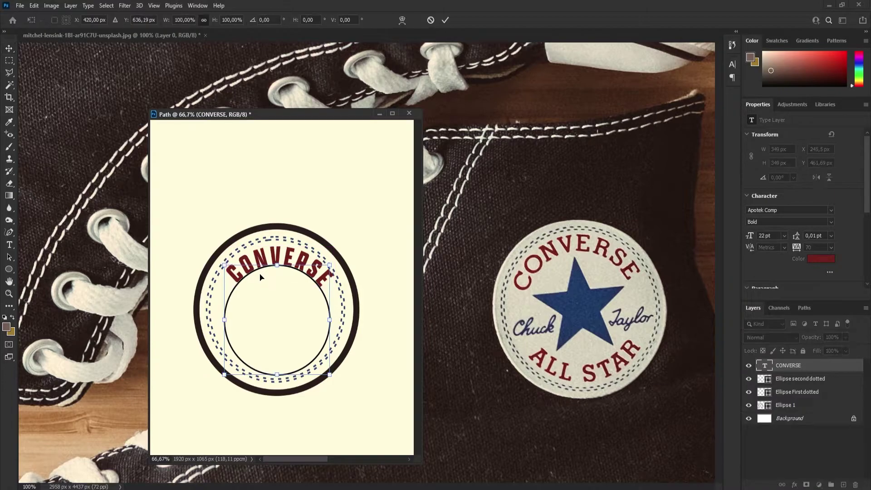
drag(330, 264, 326, 268)
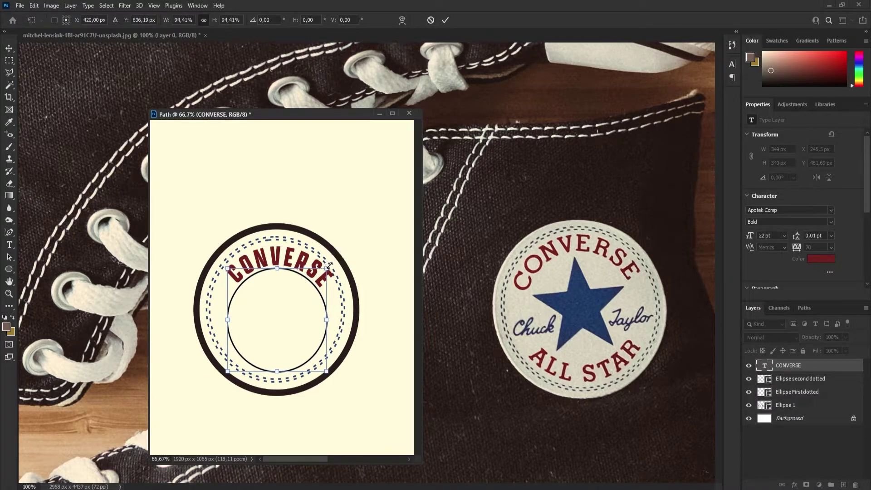
click(445, 19)
drag(277, 266, 275, 264)
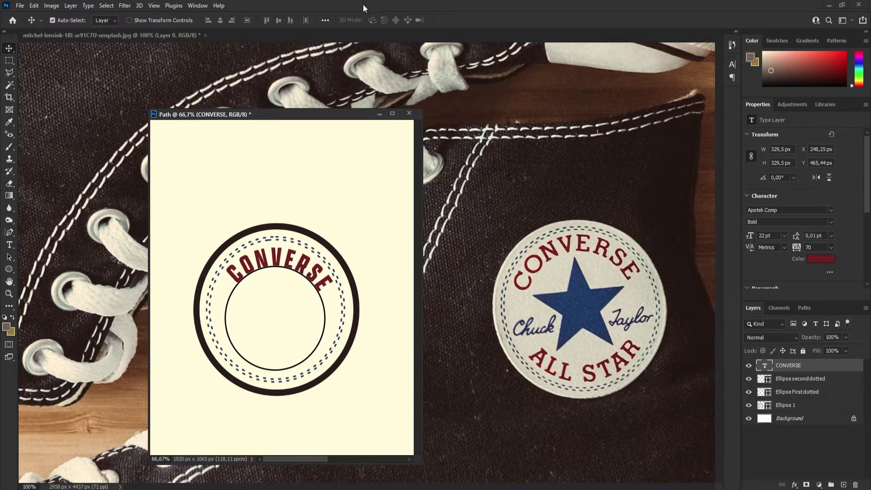
click(264, 177)
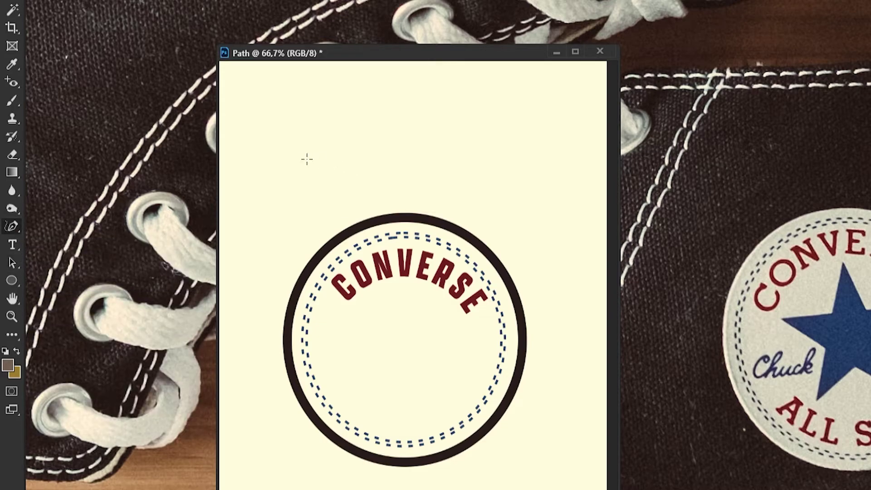
Step: Draw a wavy path above the badge with the Freeform Pen and add sample letters starting with "THE SDSD" along it
mouse_move(278, 165)
mouse_down()
mouse_move(309, 130)
mouse_move(355, 119)
mouse_move(396, 124)
mouse_move(461, 175)
mouse_move(515, 198)
mouse_move(555, 184)
mouse_move(575, 119)
mouse_up()
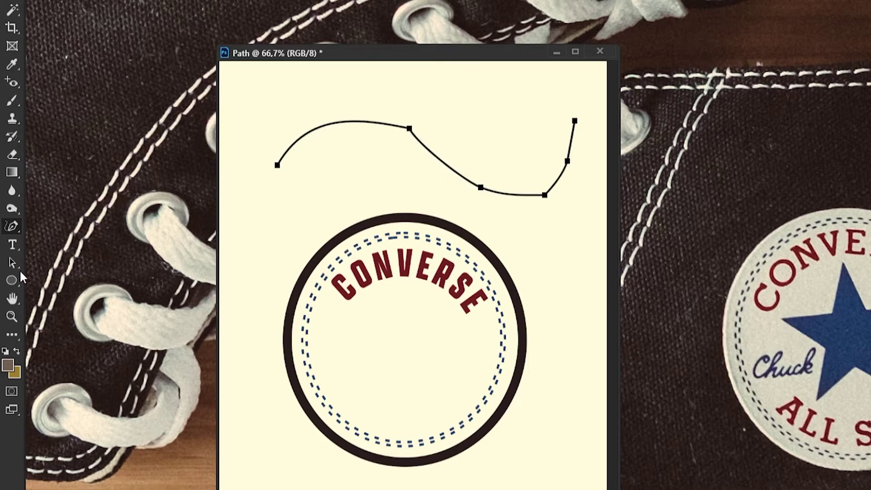
click(15, 247)
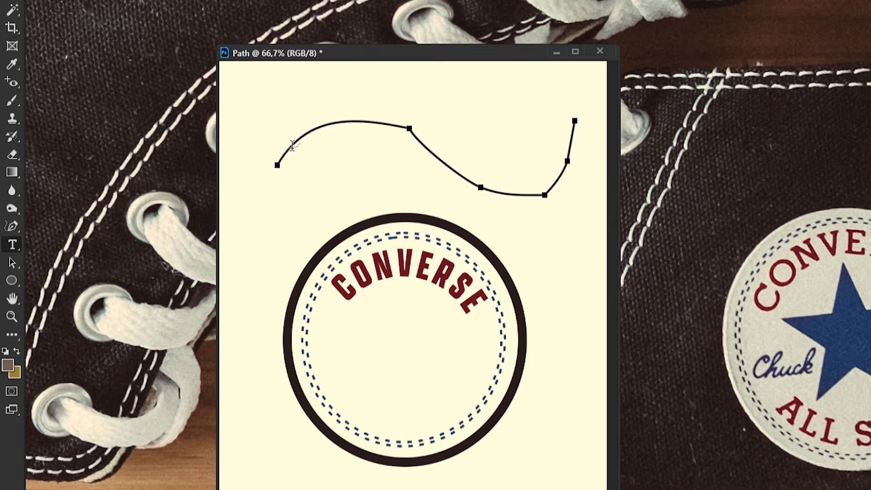
click(293, 145)
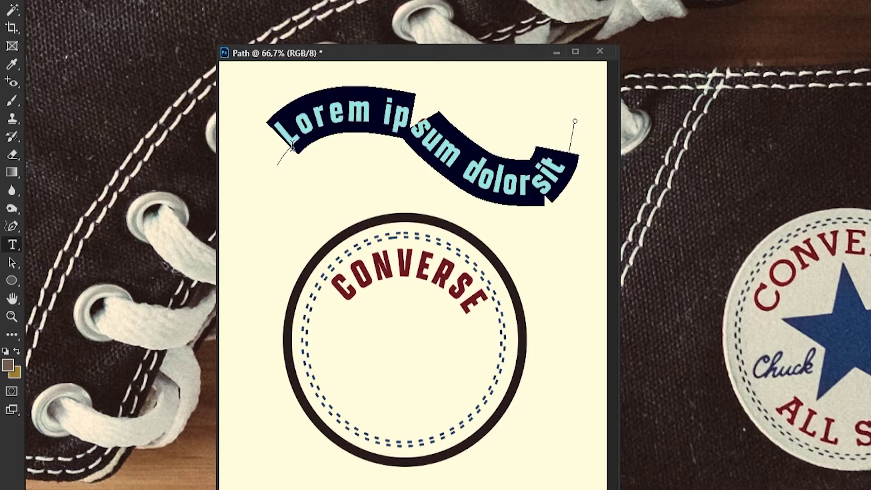
text(THE SDSD)
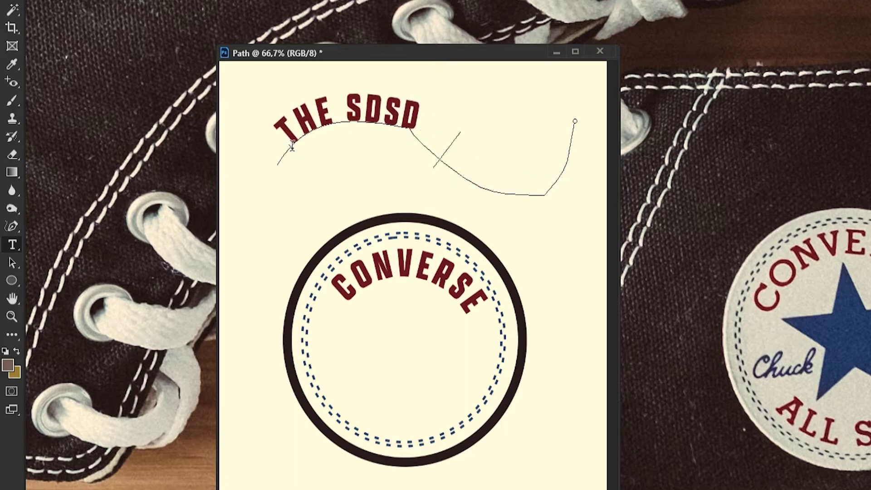
text(VFVEEGEGEGE)
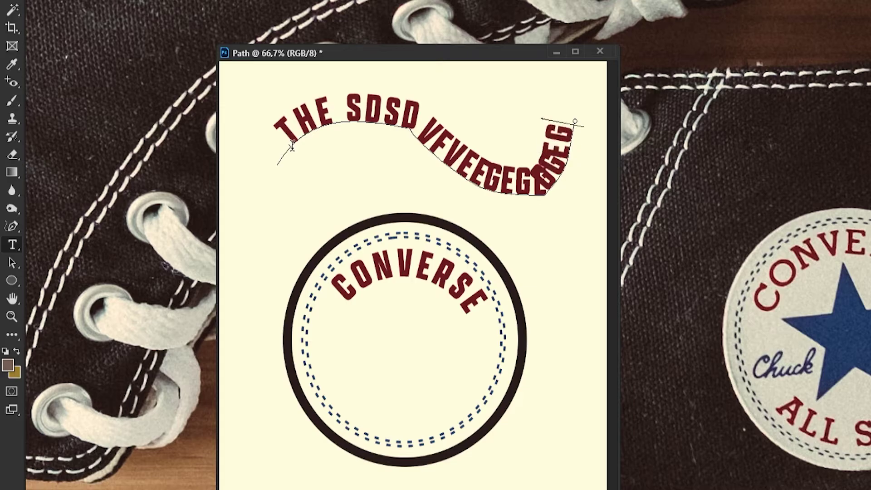
text(G)
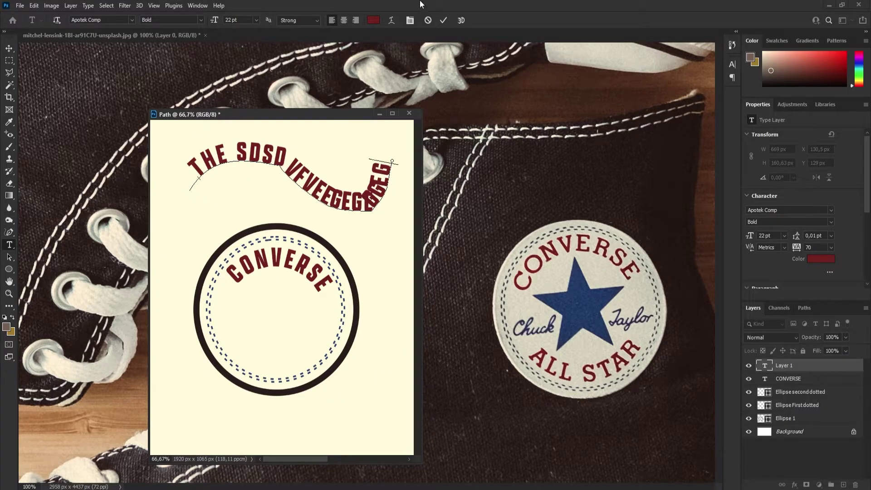
Step: Discard the sample text and undo the freeform path above the badge
click(428, 20)
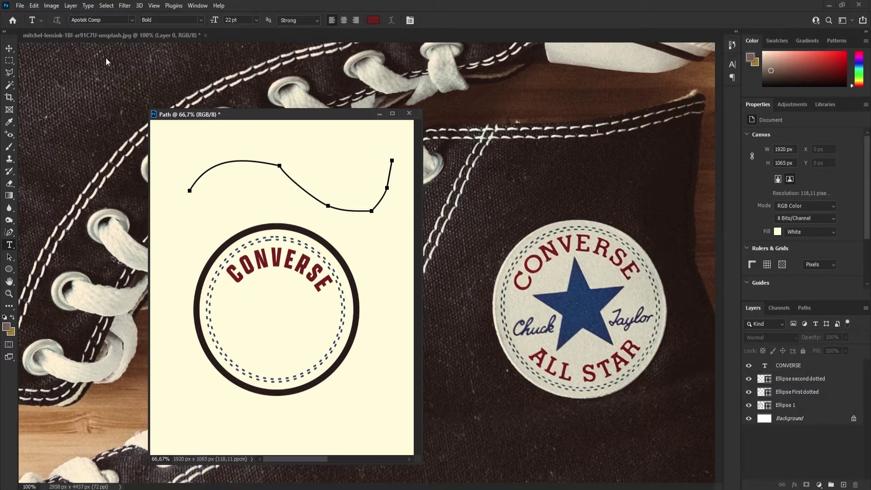
click(34, 6)
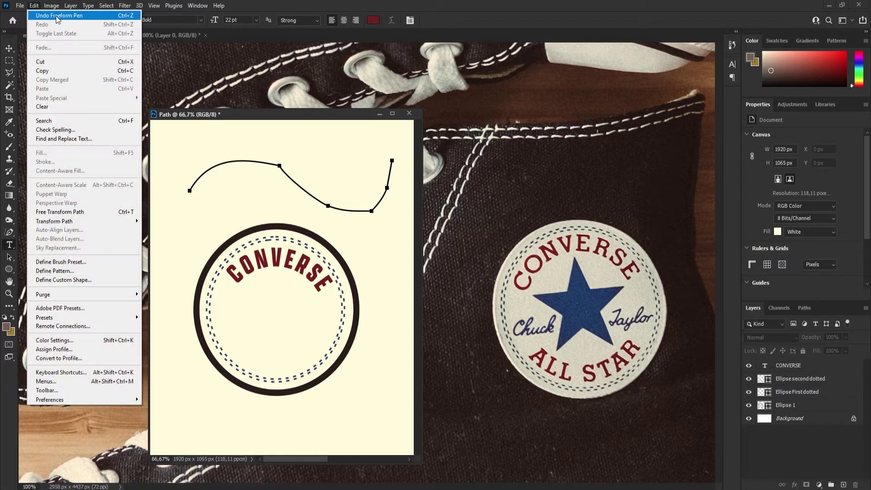
click(58, 16)
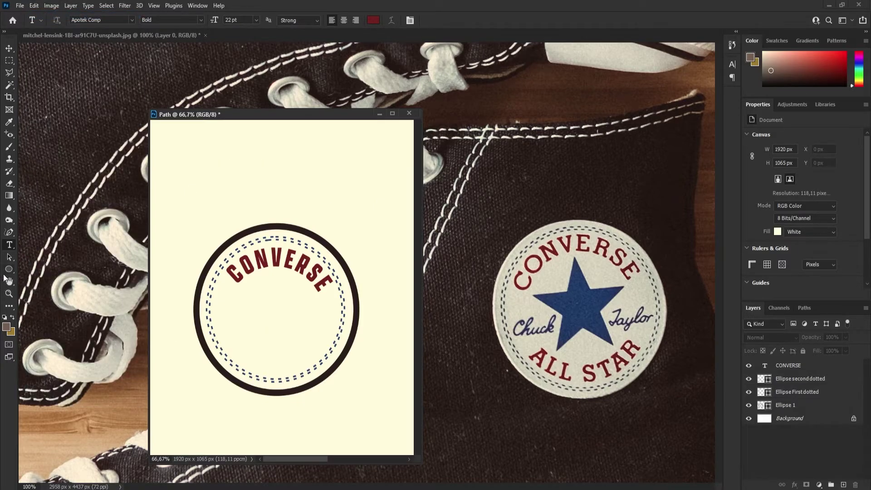
Step: Draw a circular path about 535 px in diameter and centre it horizontally over the badge, extending above the badge's upper edge
click(8, 271)
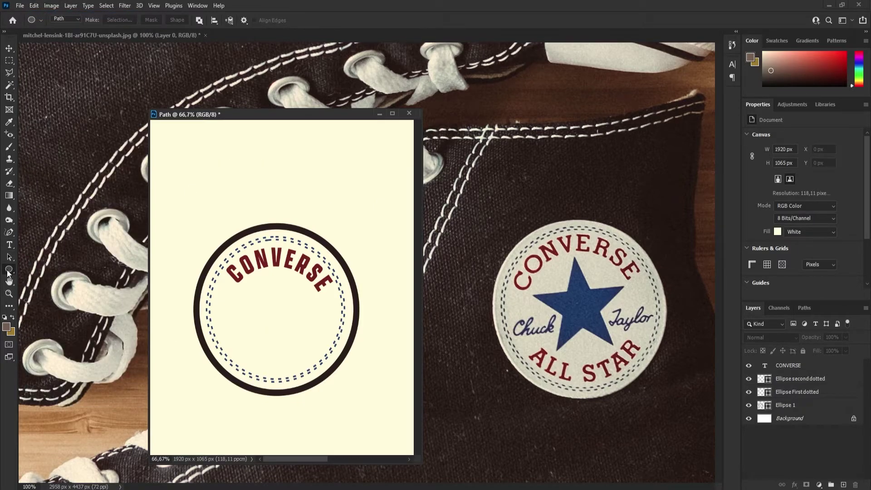
drag(249, 310, 365, 387)
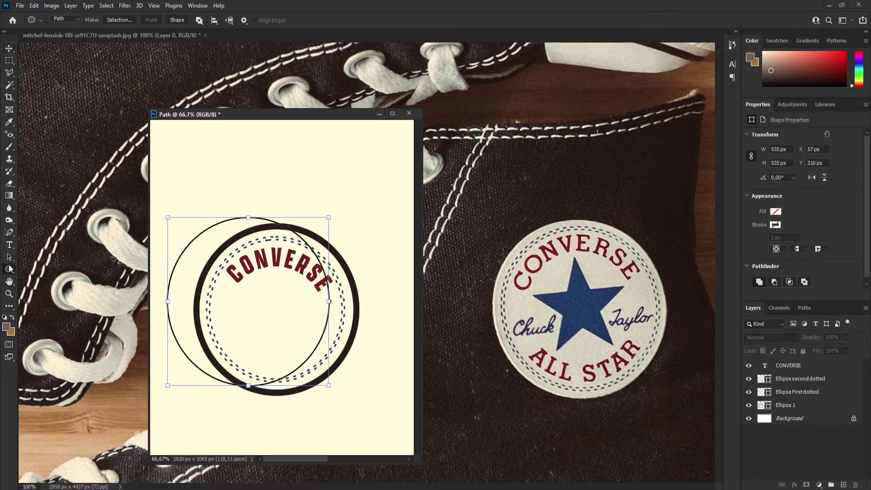
click(9, 257)
drag(229, 311, 261, 279)
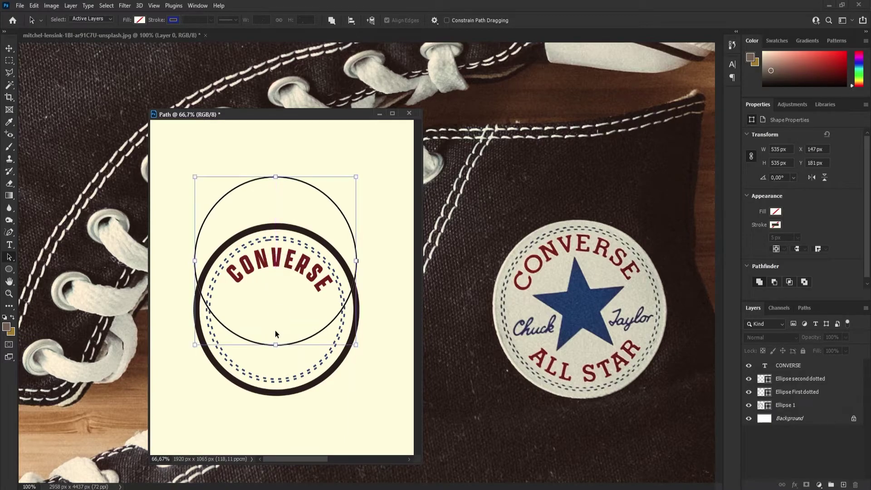
Step: Add the text "ALL STAR" along the outside of the new circular path, starting on its lower-left arc
click(9, 246)
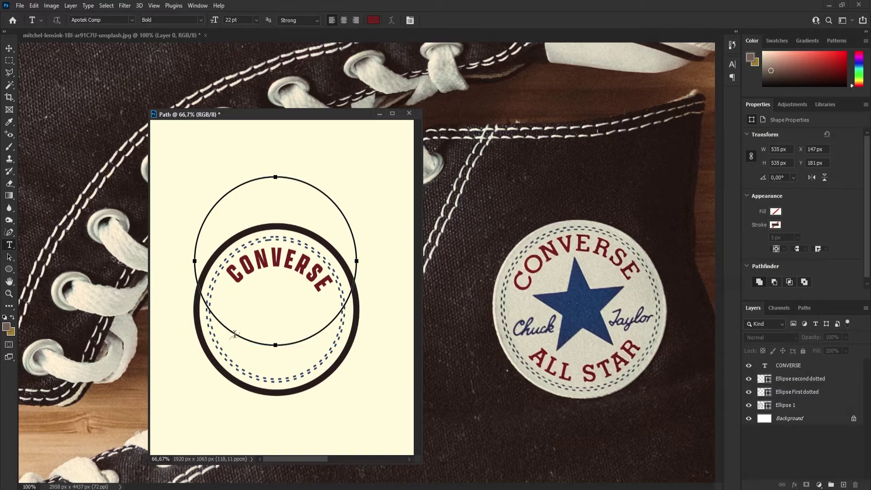
click(226, 328)
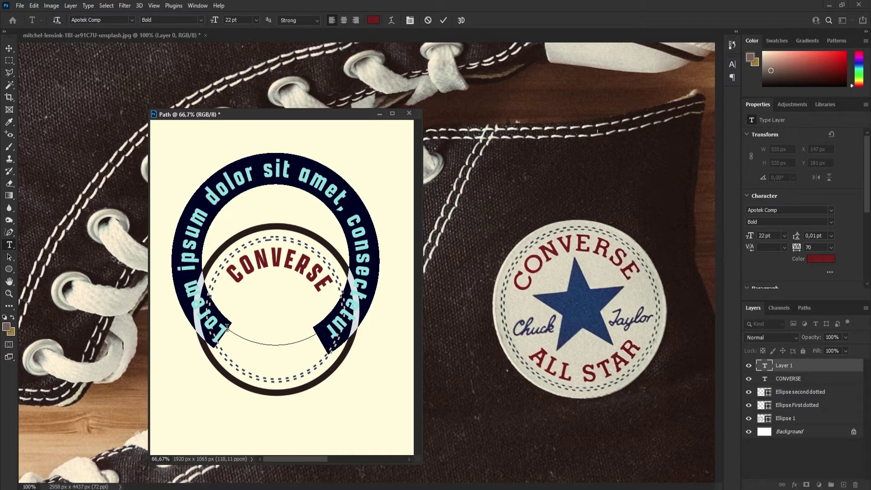
text(ALL STAR)
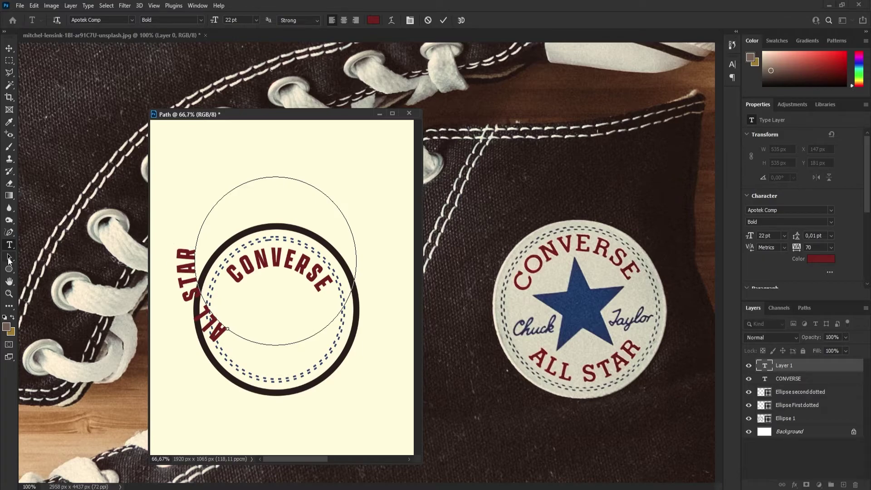
Step: Flip the "ALL STAR" text to the inside of its circular path and position it along the path's lower arc
click(8, 258)
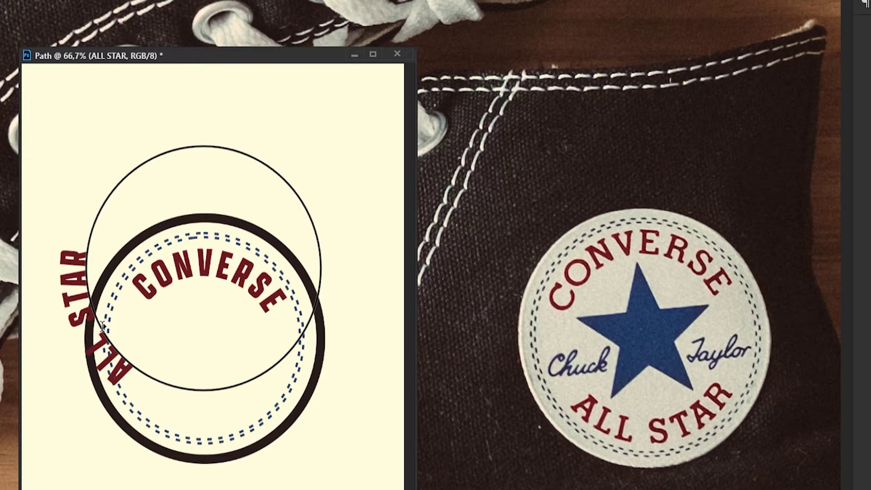
drag(100, 328, 122, 319)
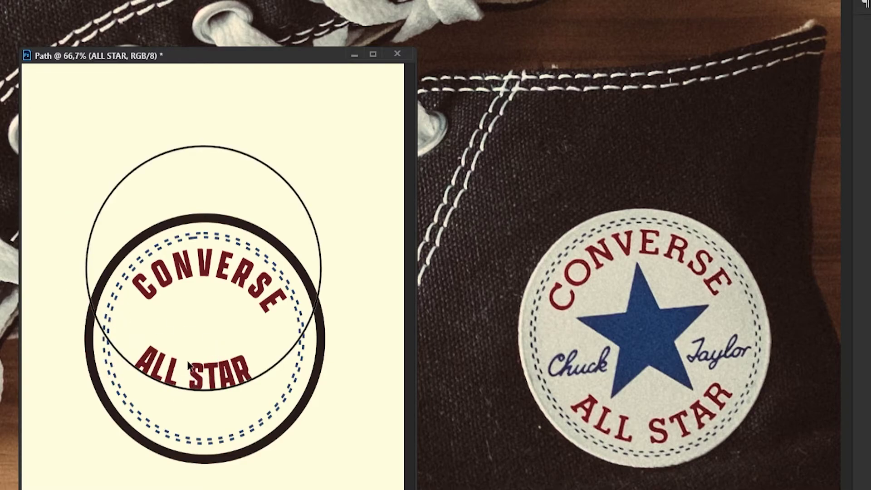
drag(132, 364, 114, 385)
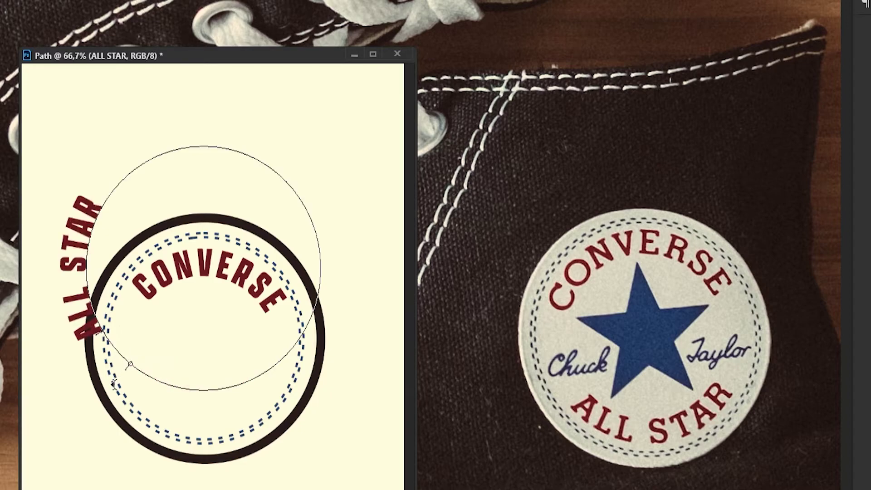
key(ctrl+z)
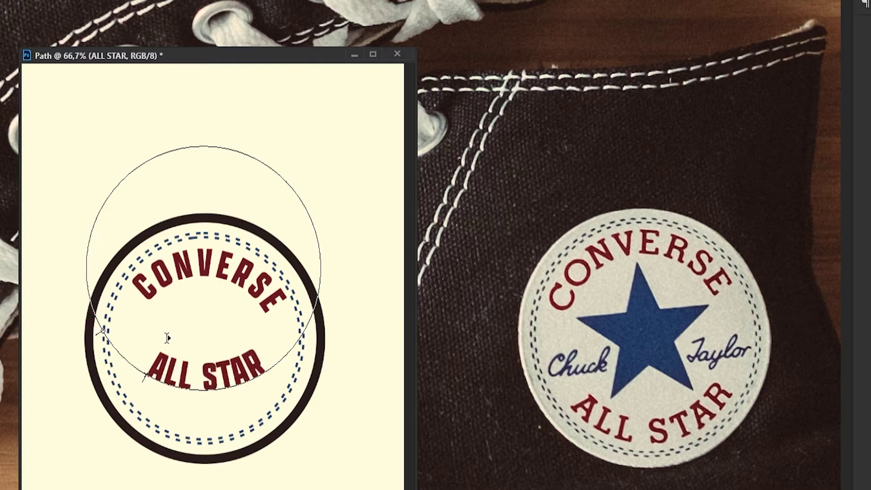
drag(167, 338, 156, 352)
Step: Move the "ALL STAR" text and its path down so the lettering sits just inside the lower dashed rings, and deselect it
drag(204, 298, 210, 331)
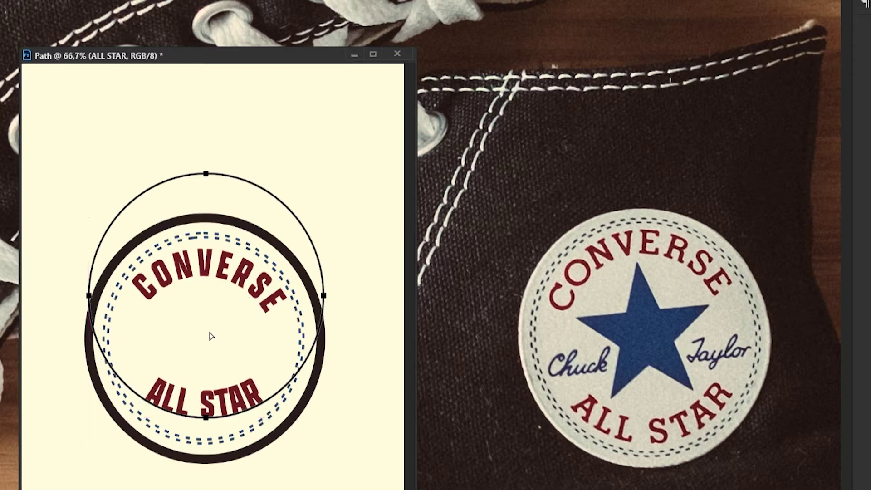
key(Down)
key(Down)
key(Down)
key(Down)
key(Down)
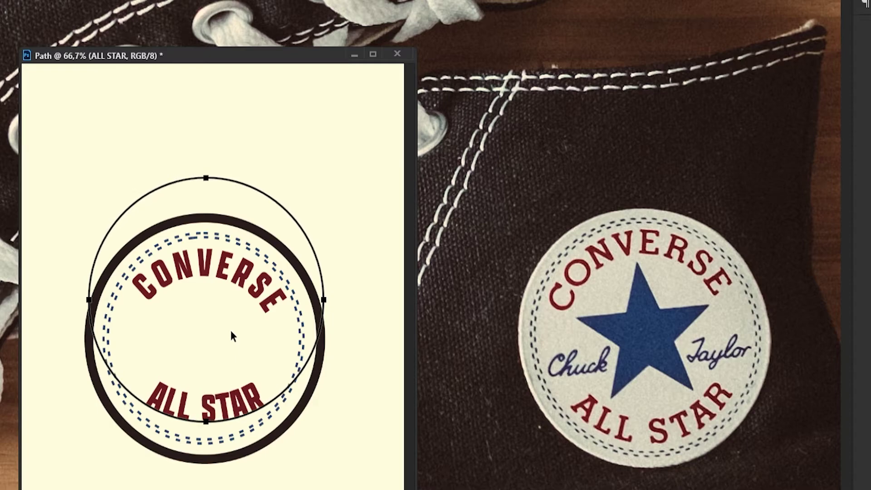
key(Down)
key(Down)
key(Down)
key(Down)
key(Down)
key(Down)
key(Down)
key(Down)
key(Down)
key(Down)
key(Down)
key(Down)
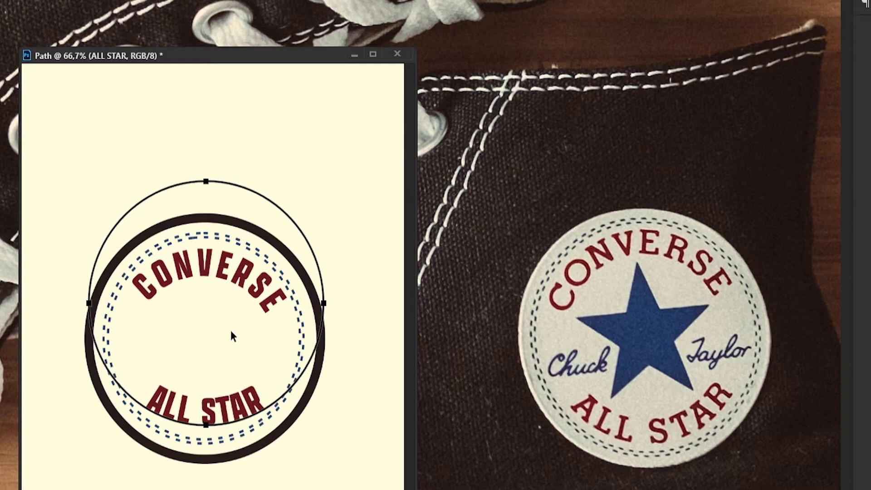
key(Down)
key(Down)
key(Down)
key(Down)
key(Down)
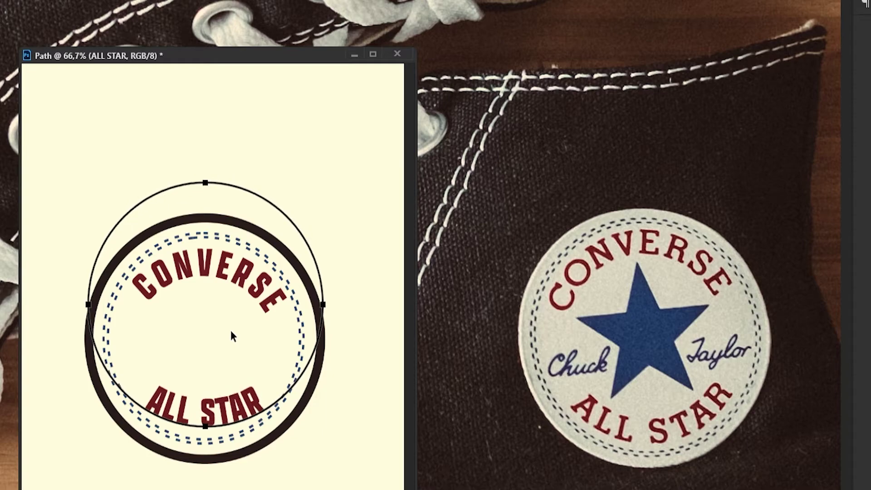
key(Down)
key(Down)
key(Down)
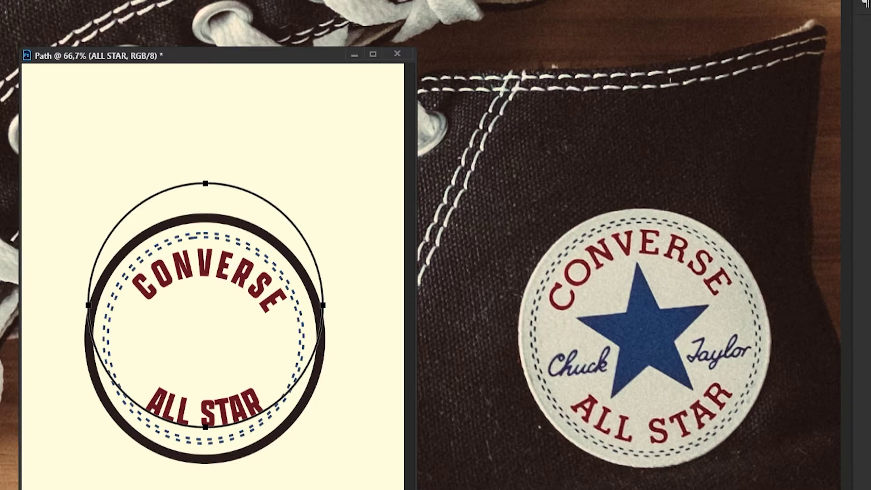
click(386, 265)
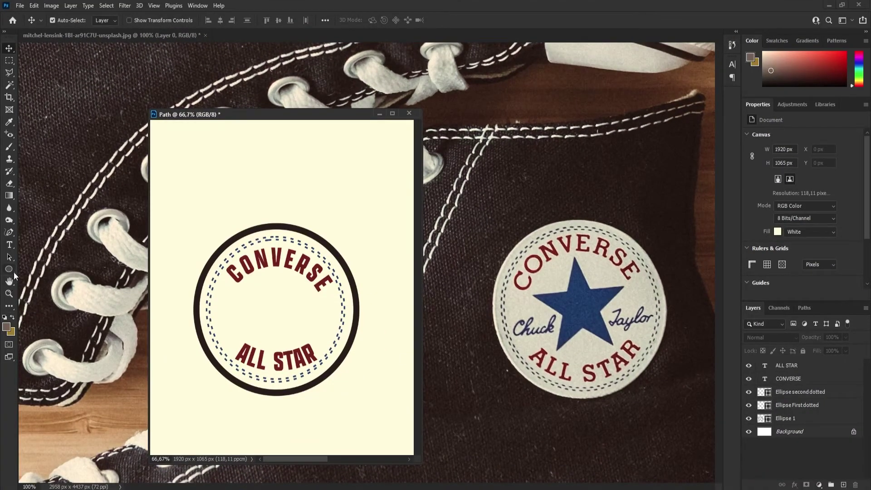
Step: Choose the Polygon tool with 5 sides and review its path options, including the 50% star ratio
click(9, 271)
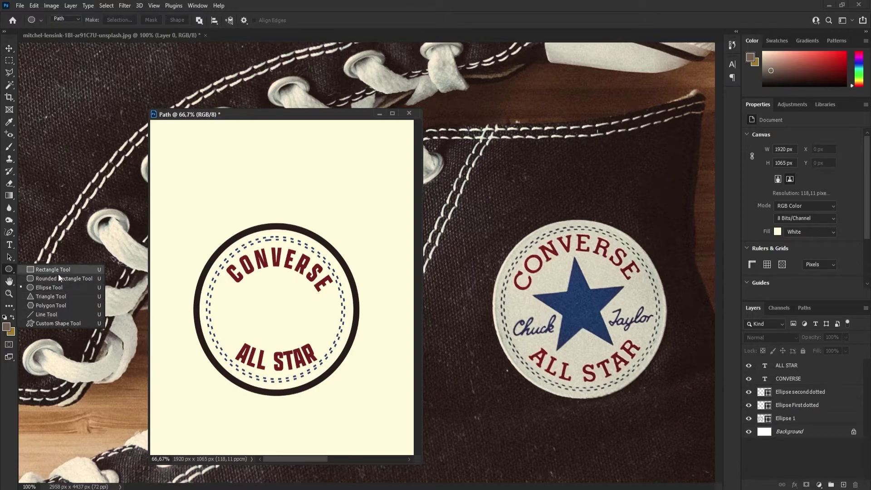
click(47, 306)
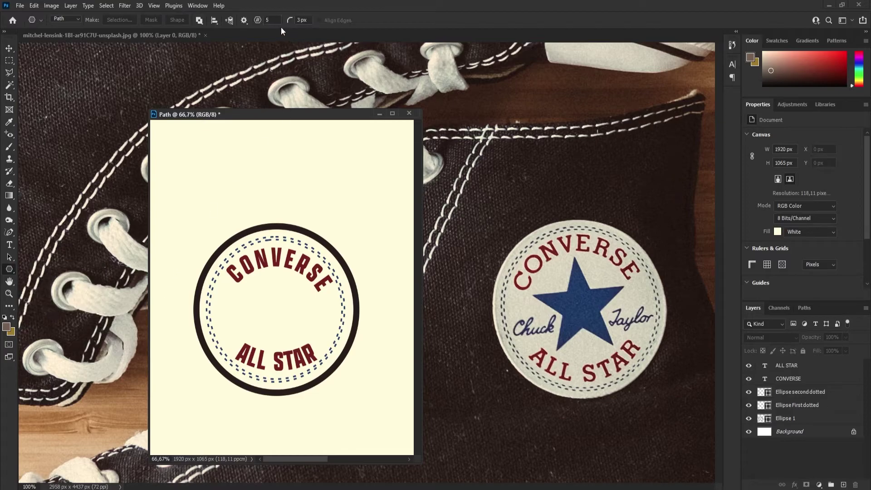
click(244, 21)
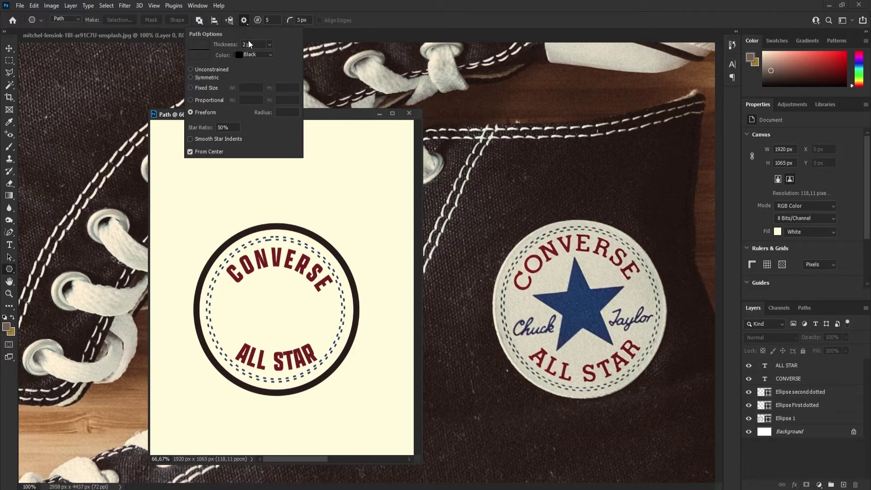
click(270, 20)
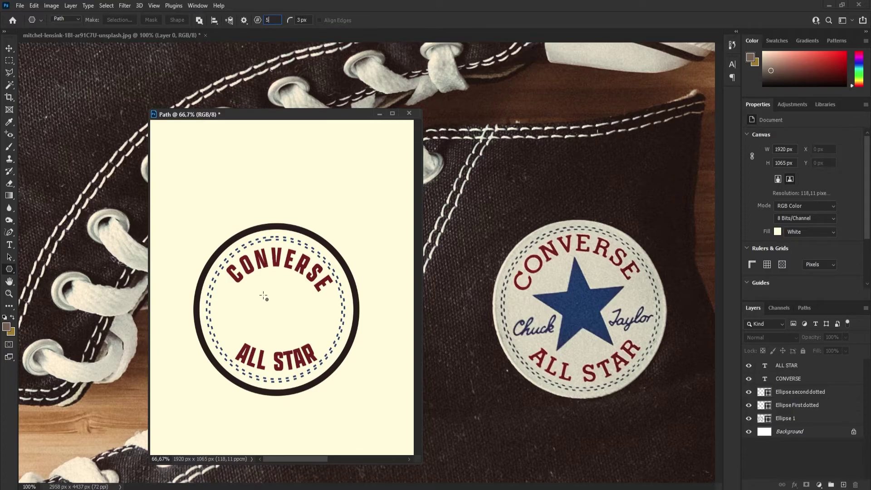
Step: Try drawing and repositioning a five-pointed star path about 242 px wide inside the badge, and undo it
drag(268, 292, 300, 321)
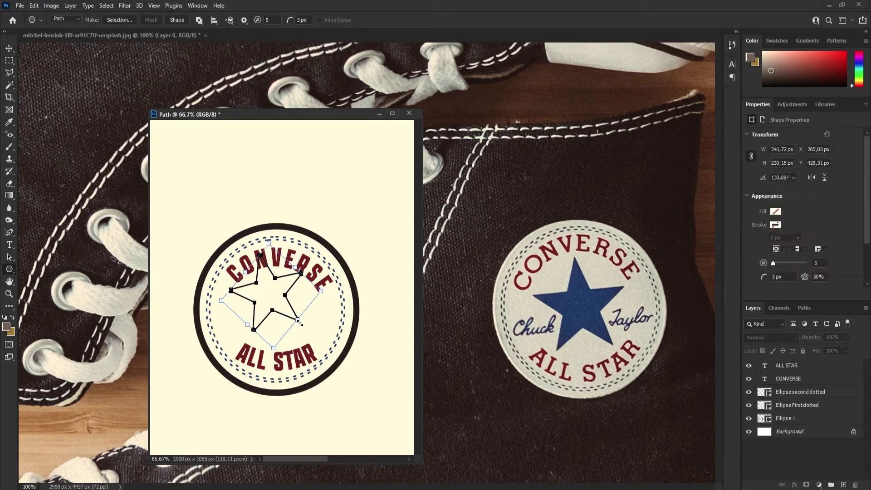
click(9, 48)
drag(269, 296, 271, 300)
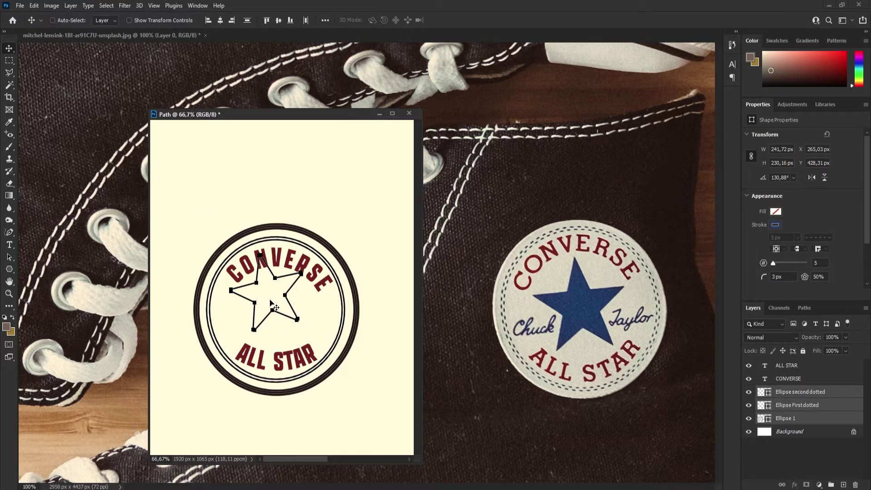
key(ctrl+z)
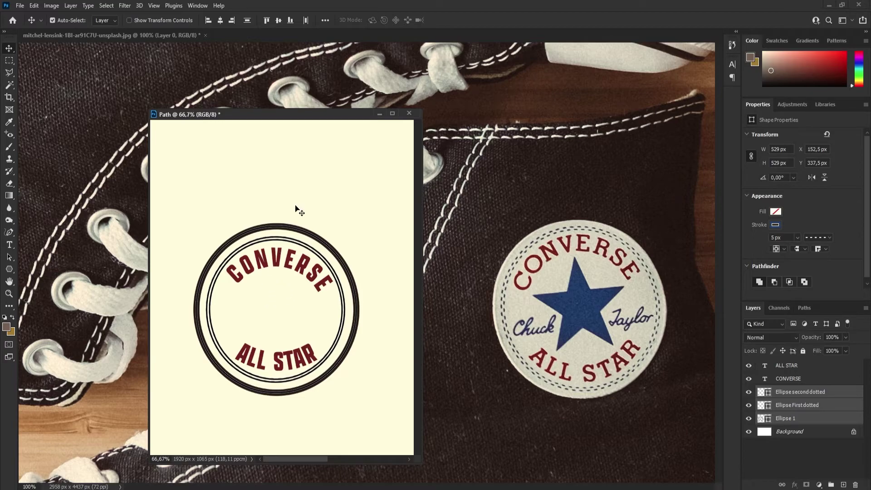
click(307, 193)
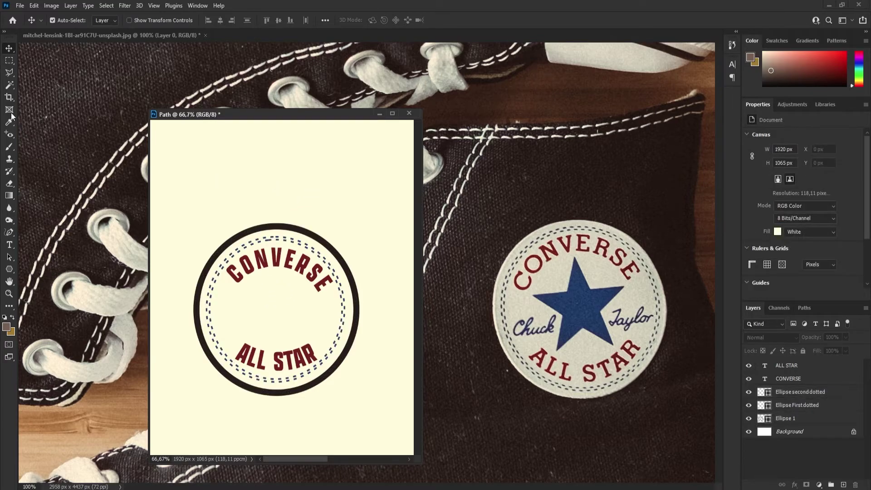
Step: Set the Polygon tool to Shape mode and draw a five-pointed star about 208 px wide between the two curved texts
click(10, 269)
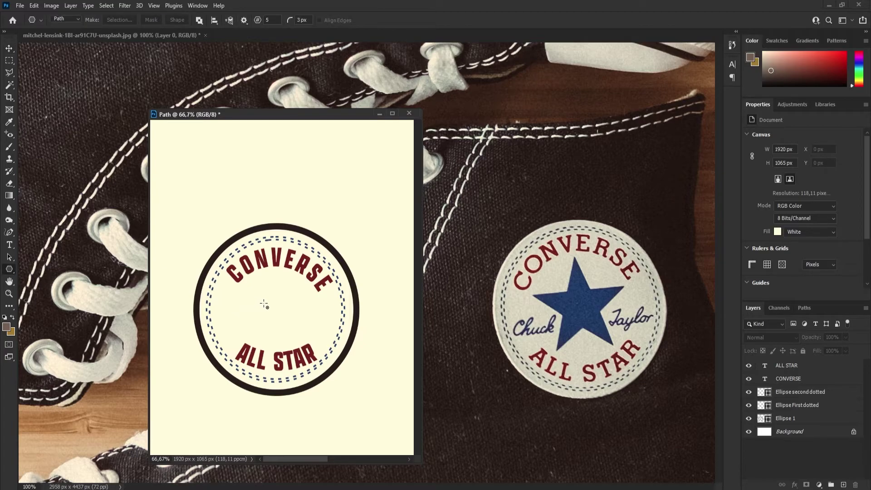
click(67, 18)
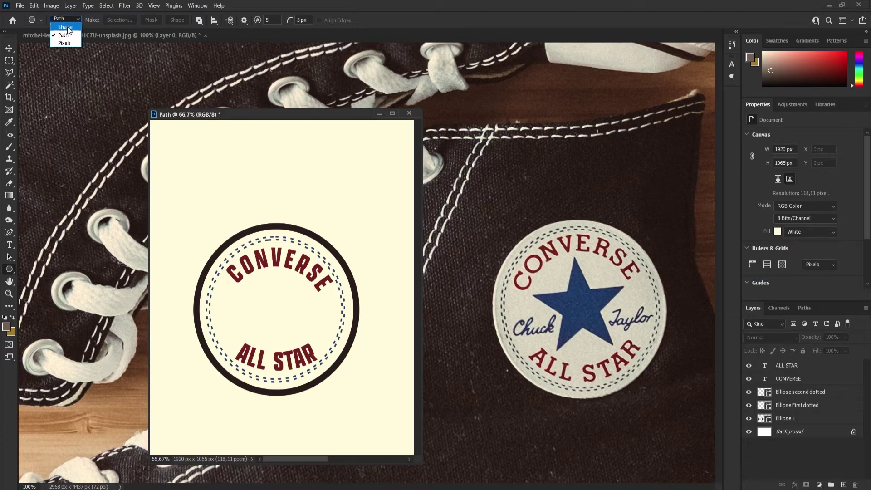
click(67, 28)
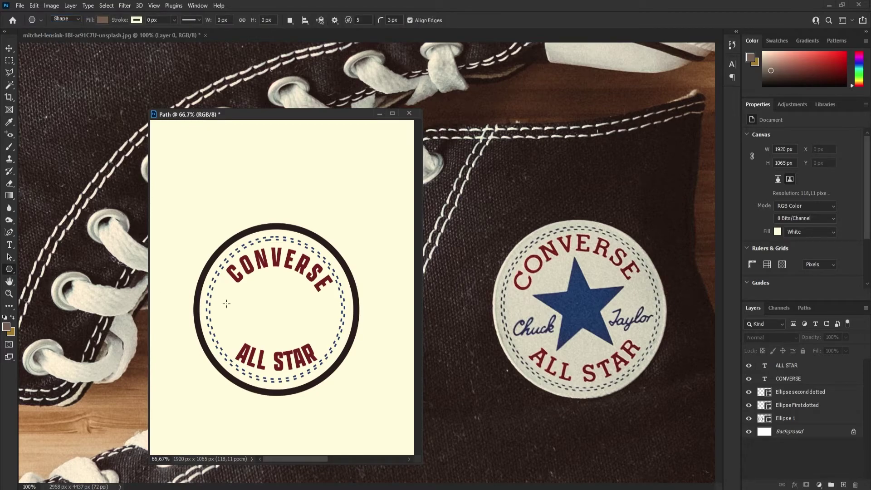
drag(256, 301, 293, 325)
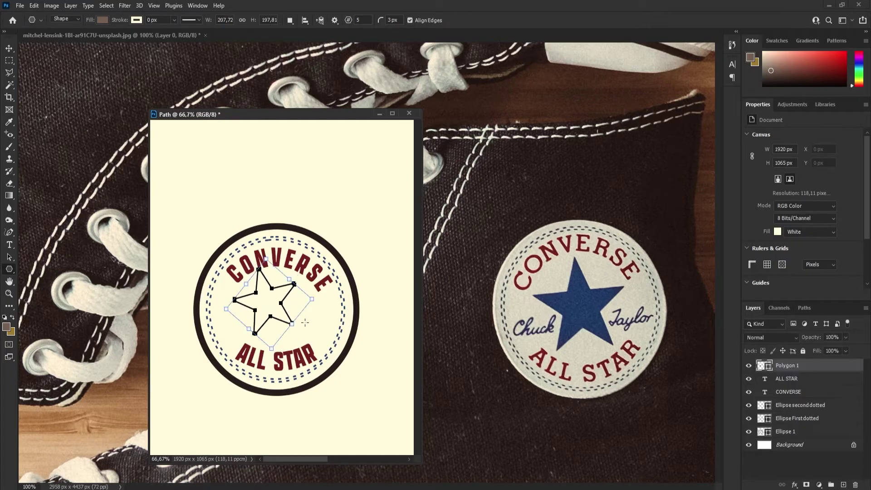
Step: Move the star to the badge's centre and scale it up proportionally to about 115%
click(9, 48)
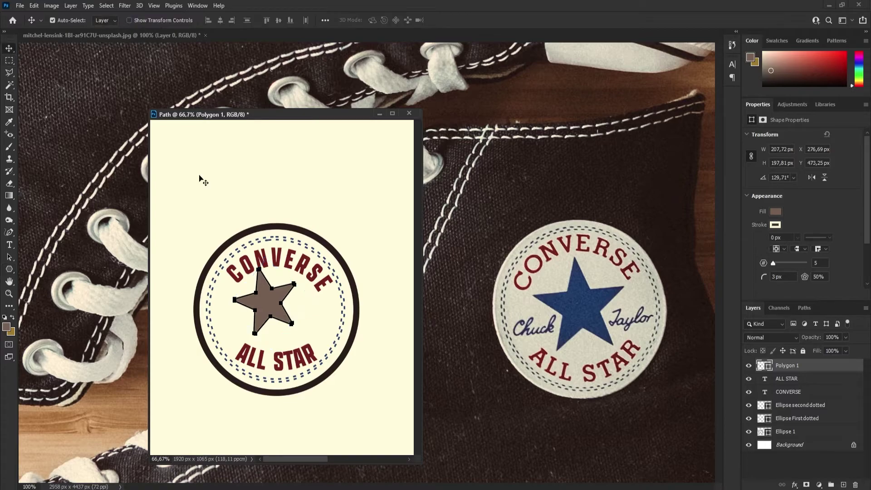
drag(275, 306, 281, 309)
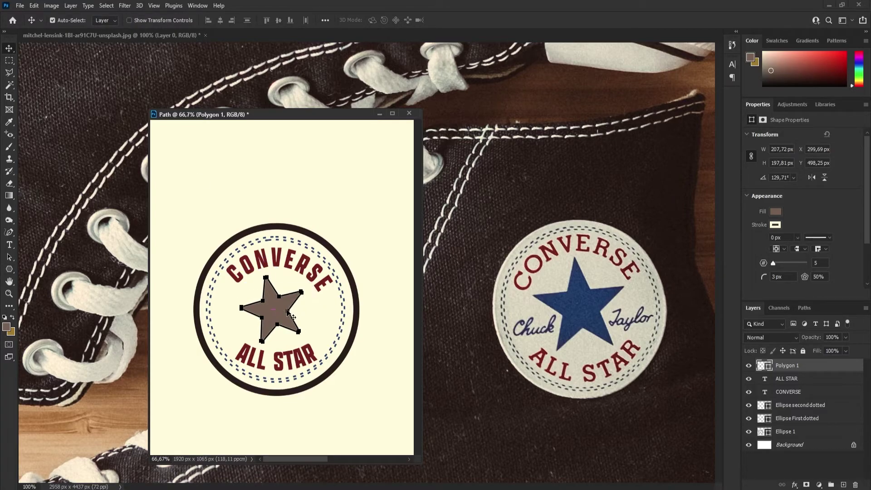
key(ctrl+t)
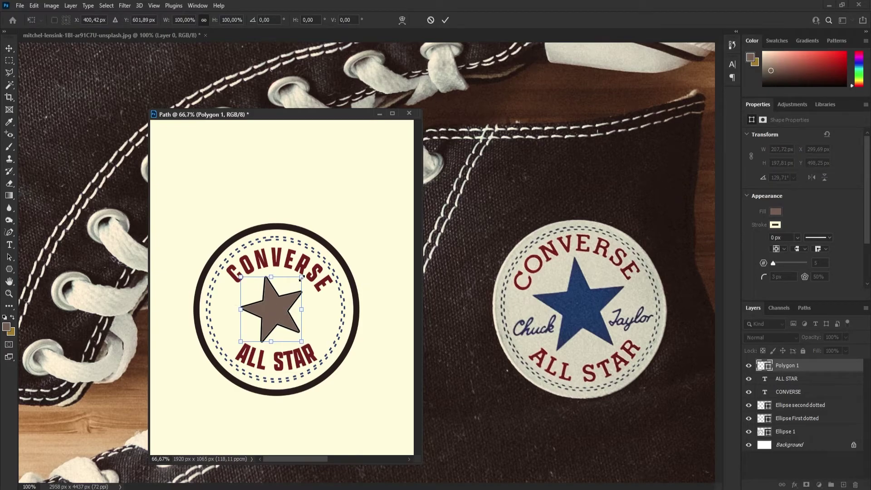
drag(301, 278, 306, 271)
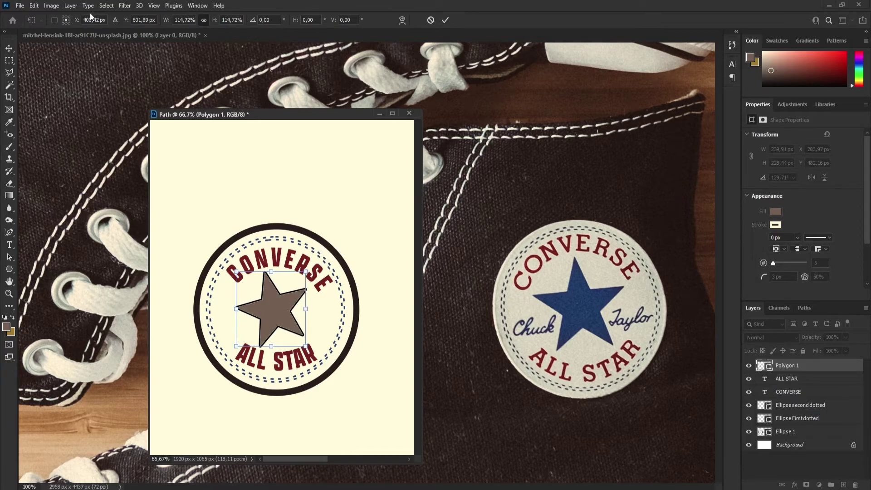
Step: Fill the star with the dark blue sampled from the star on the shoe photo's badge
click(10, 270)
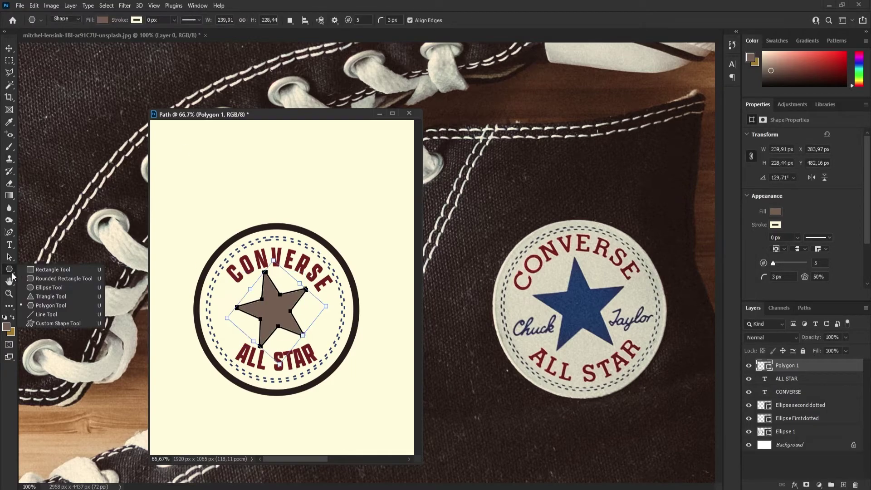
click(103, 20)
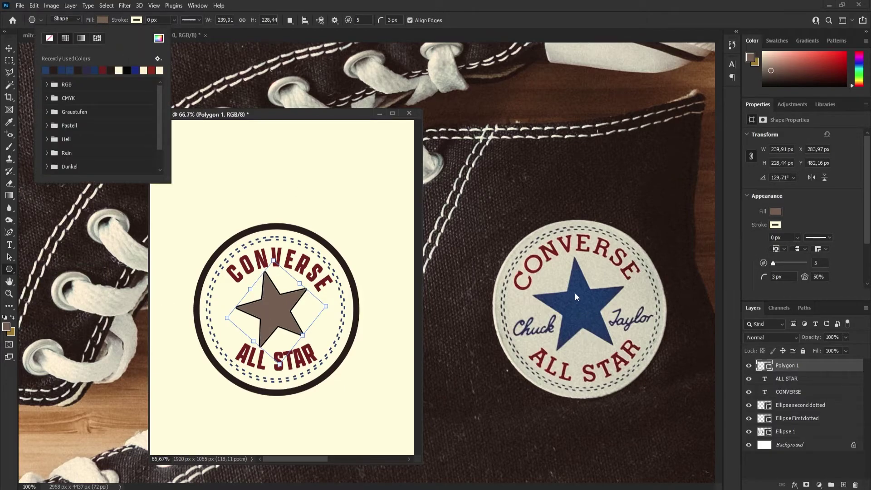
click(158, 38)
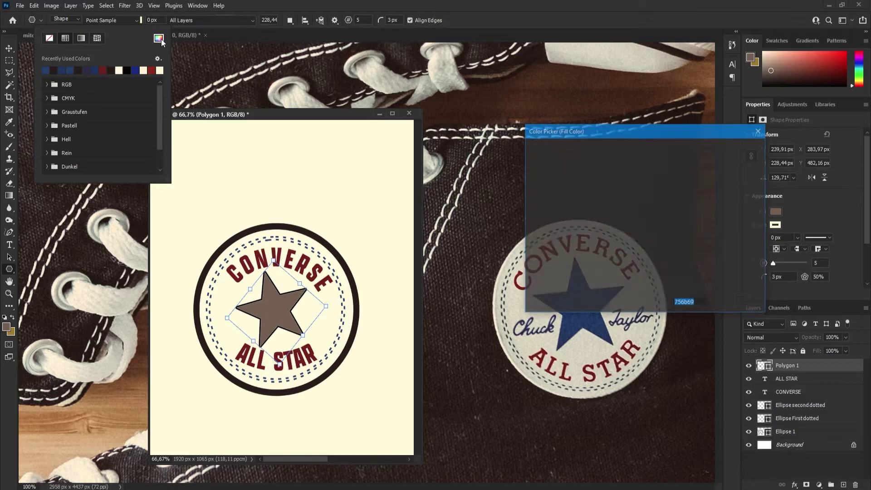
click(566, 327)
click(724, 151)
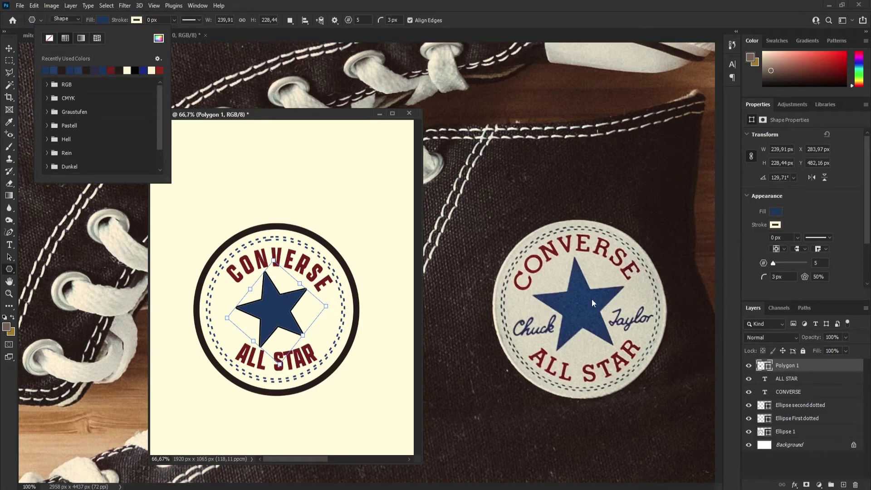
click(102, 20)
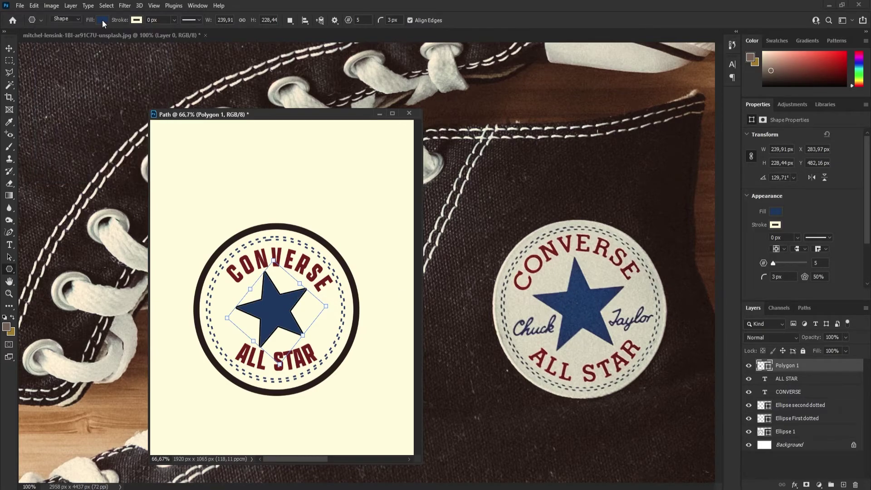
Step: Remove the star's stroke colour and select the star with the Move tool
click(137, 20)
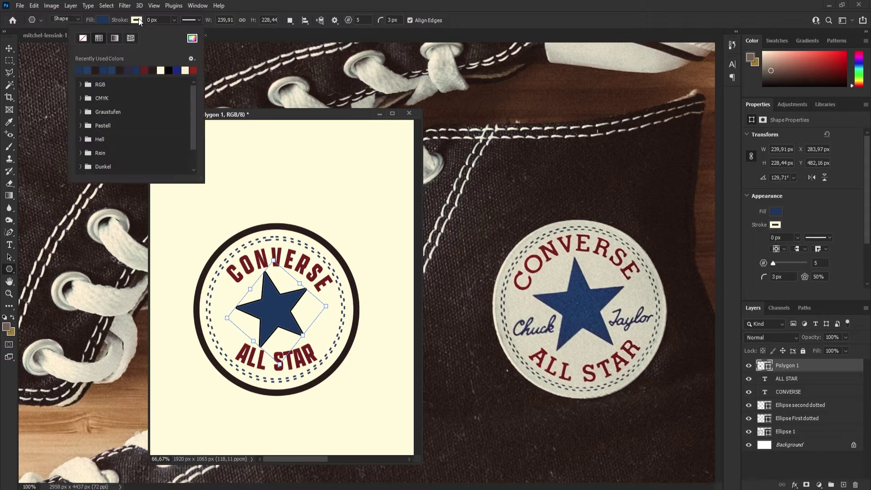
click(85, 40)
click(137, 21)
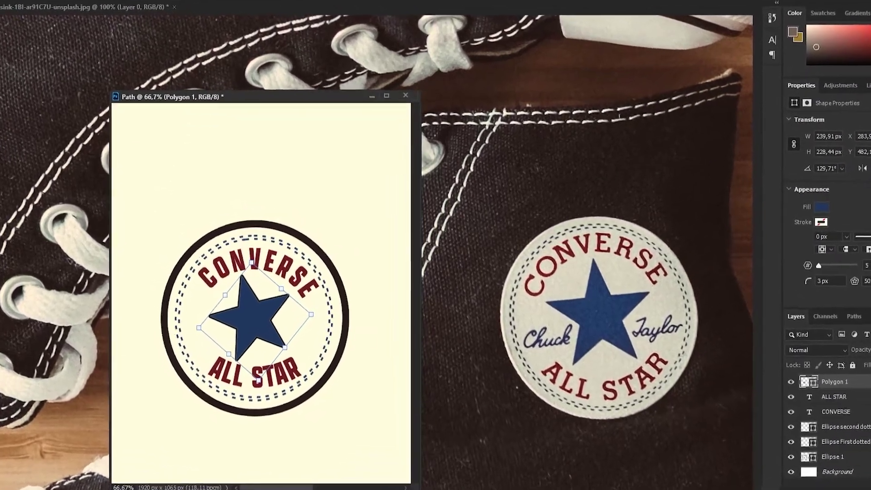
click(9, 48)
click(296, 183)
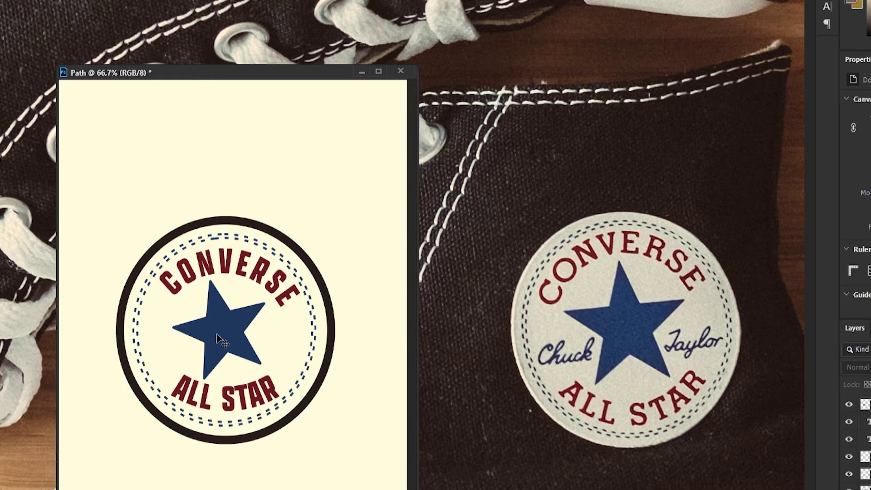
click(219, 339)
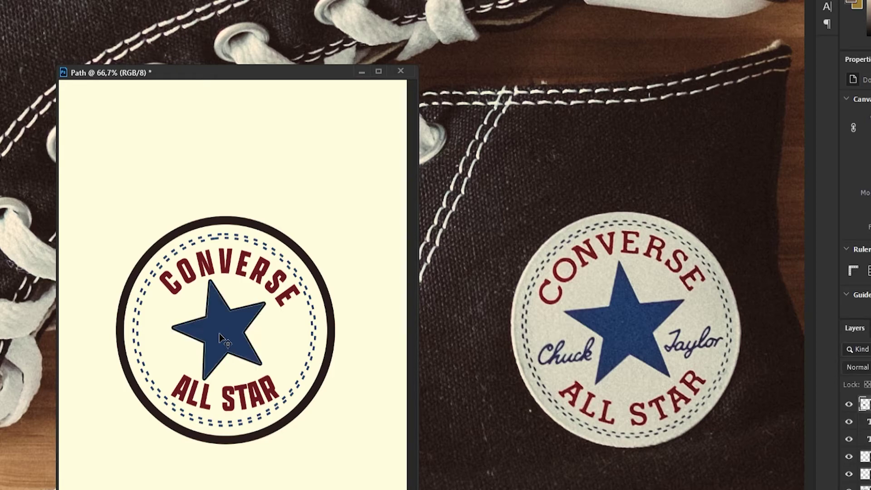
Step: Rotate the star slightly clockwise so one point faces upward, and shift it to the badge's centre
key(ctrl+t)
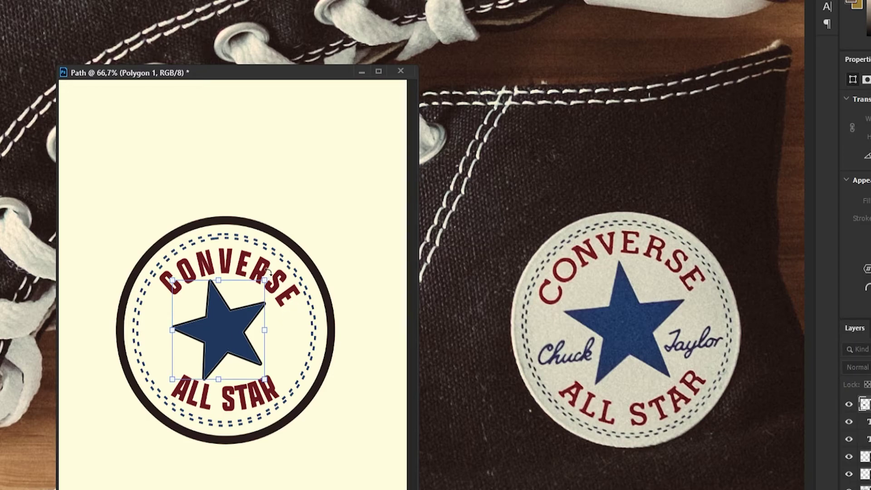
drag(268, 272, 276, 280)
key(Return)
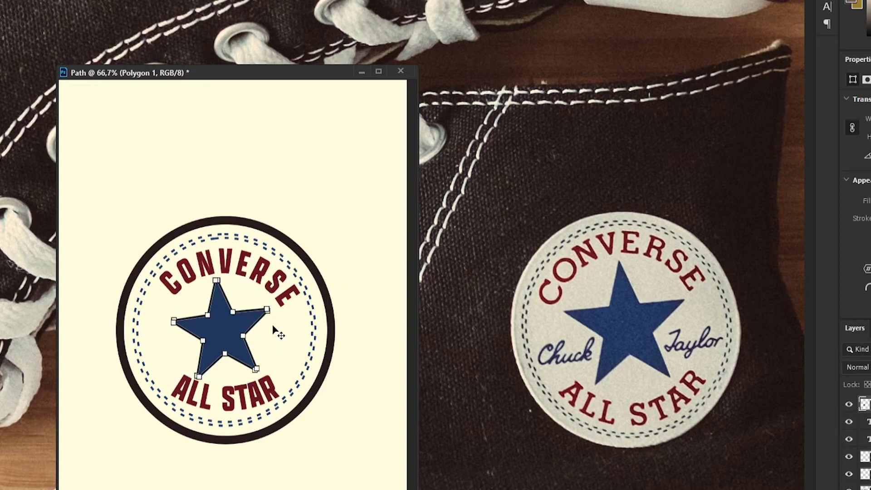
click(272, 323)
drag(217, 340, 221, 340)
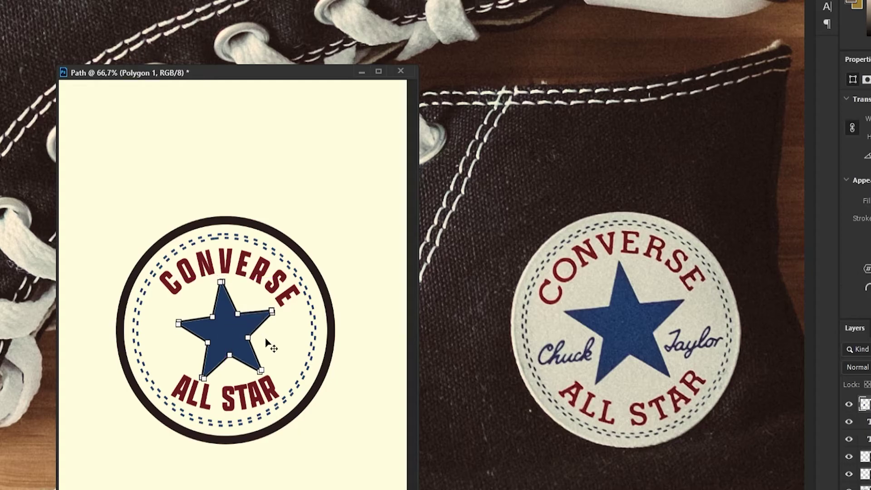
click(276, 336)
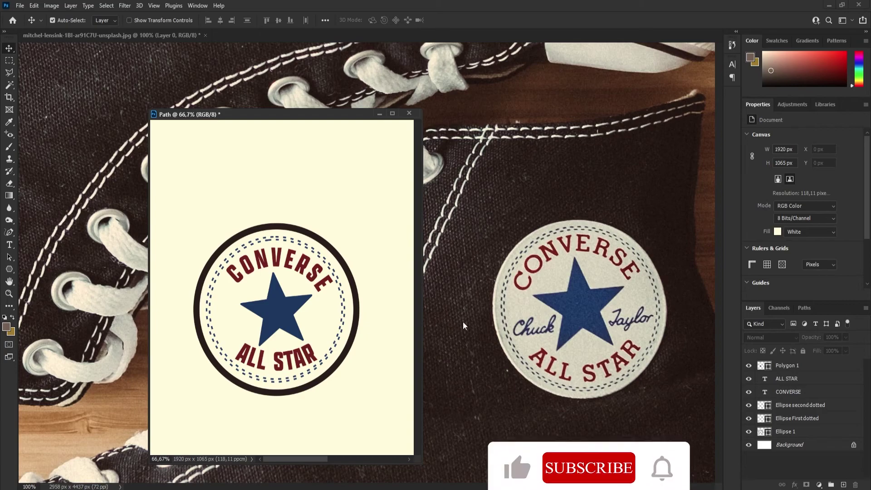
Step: Add the text Chuck as a new text layer starting beside the star, above ALL STAR
click(10, 246)
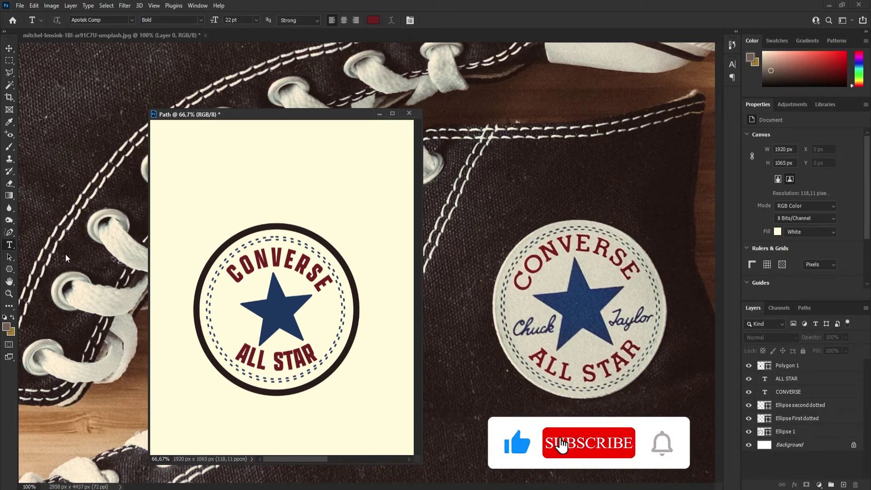
click(222, 331)
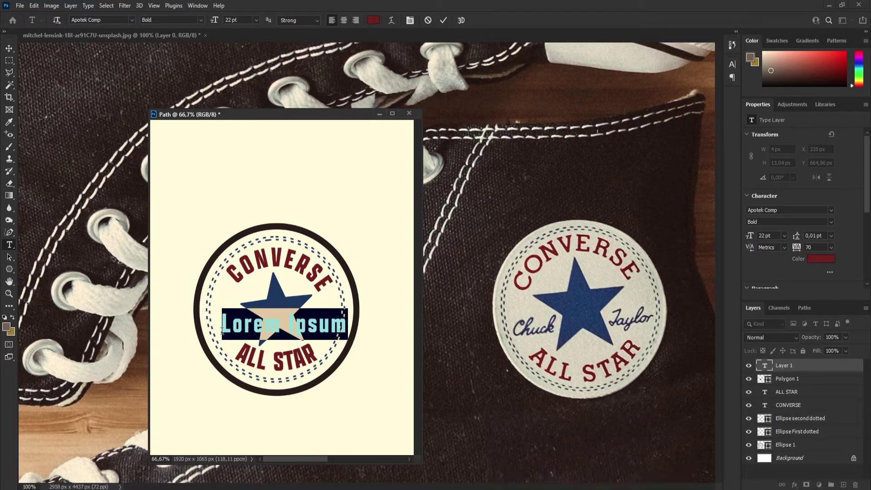
text(cH)
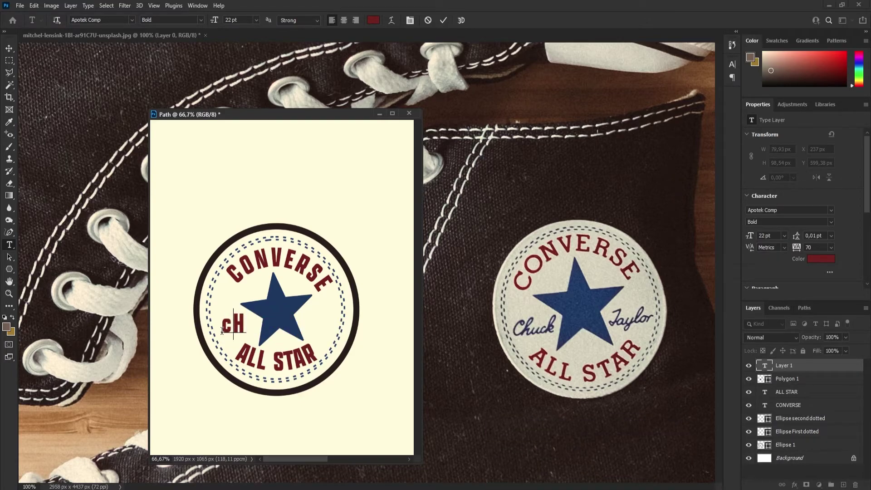
key(BackSpace)
key(BackSpace)
text(Chuk)
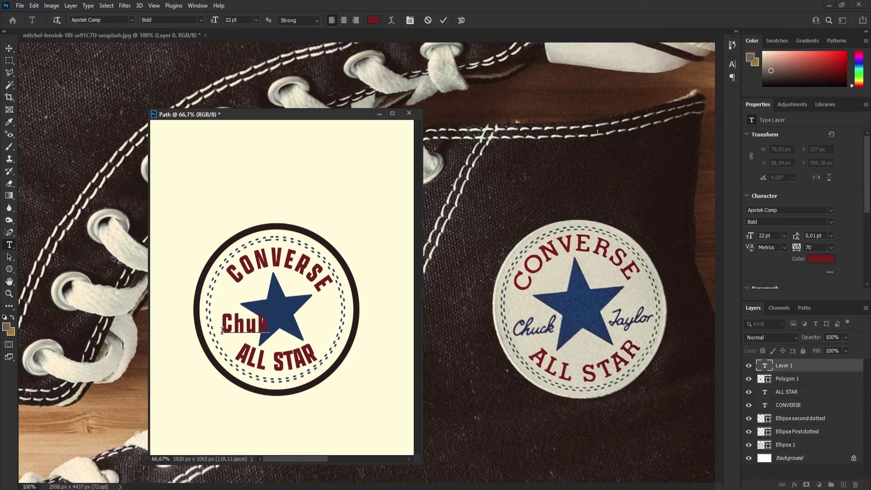
key(Left)
text(c)
Step: Set the font of the whole word Chuck to the script typeface Atocha Regular
key(ctrl+a)
click(132, 19)
click(126, 37)
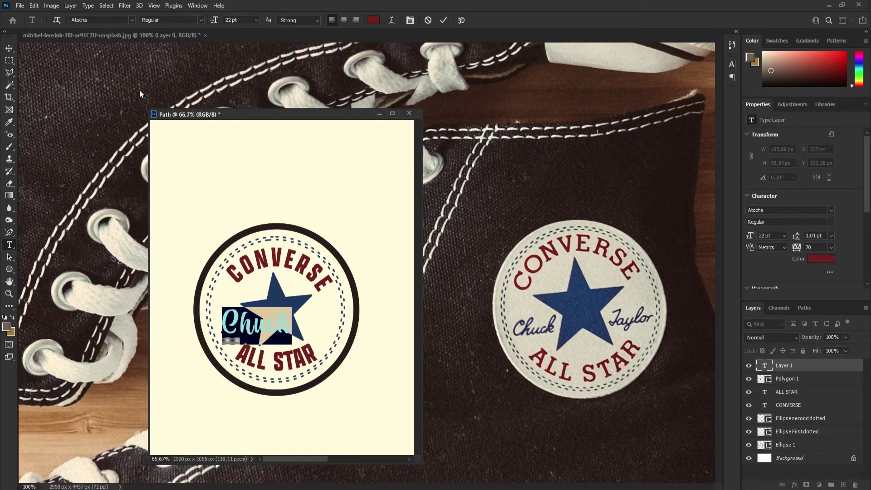
click(132, 20)
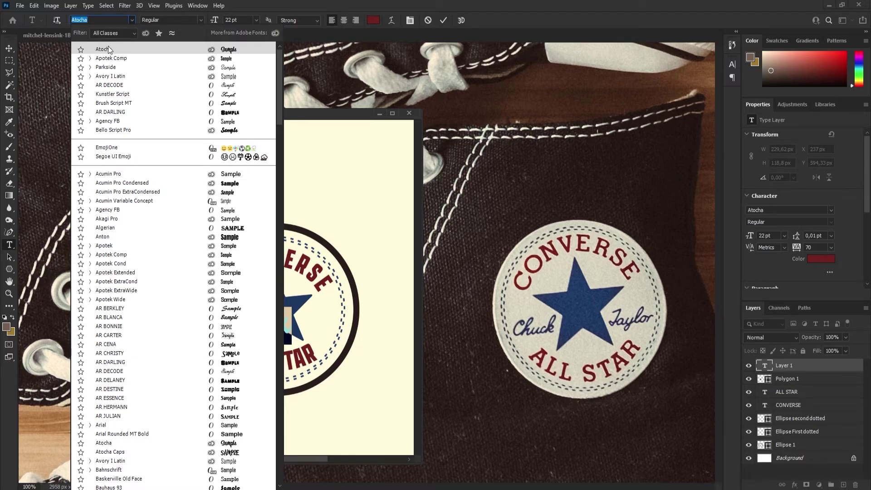
click(132, 20)
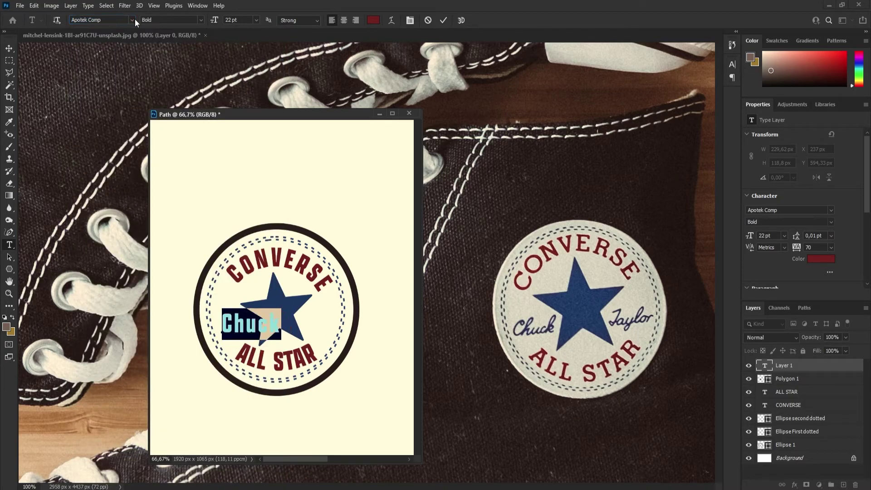
click(132, 20)
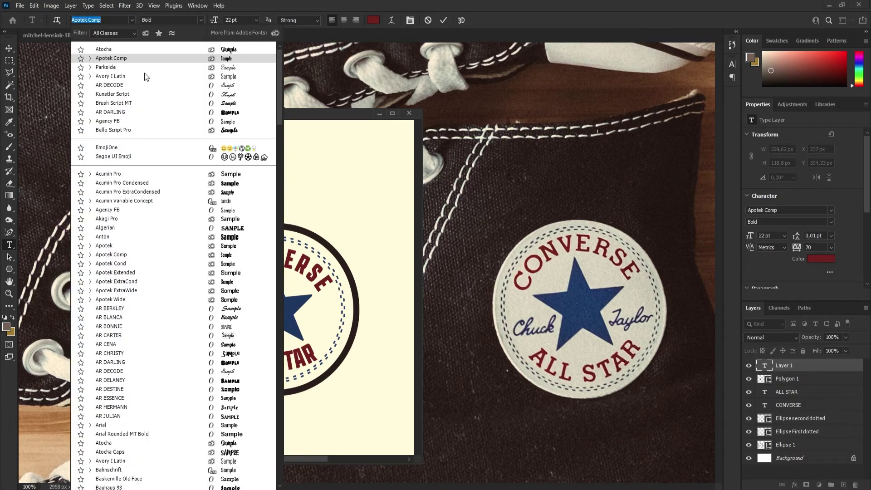
click(132, 20)
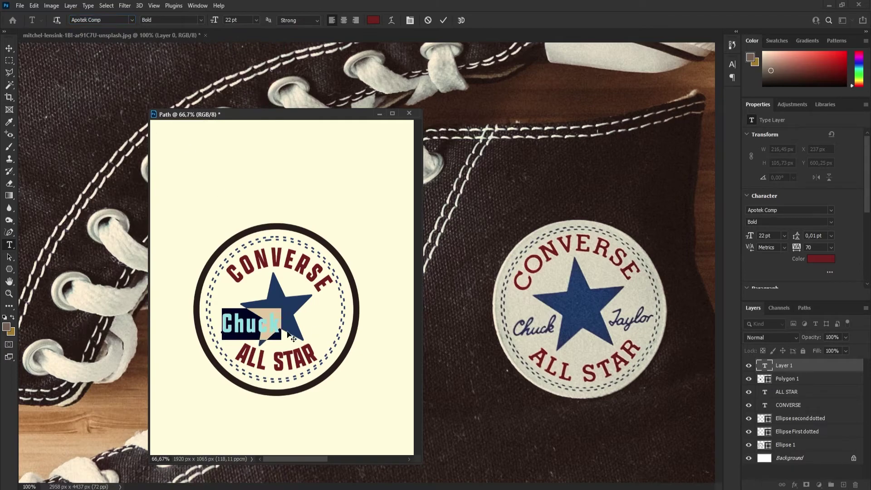
click(130, 20)
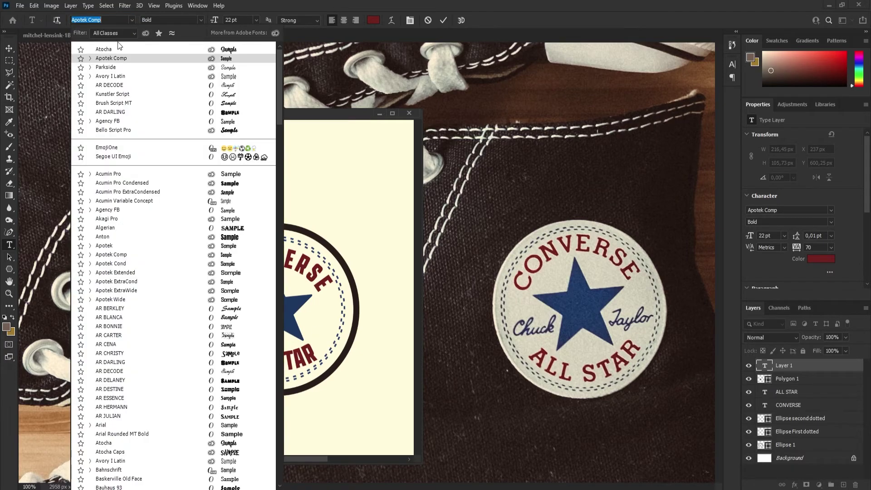
click(111, 48)
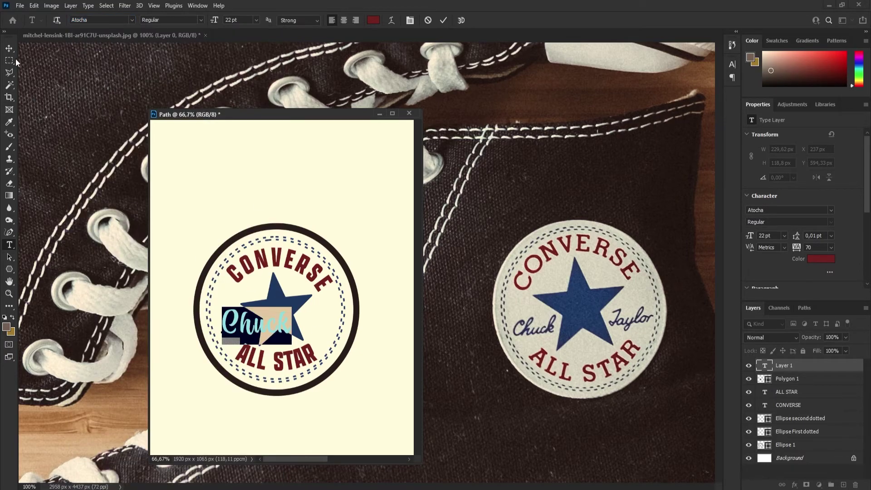
Step: Scale Chuck to about 56%, rotate it to about -10.4°, and place it in the gap left of the star
click(8, 50)
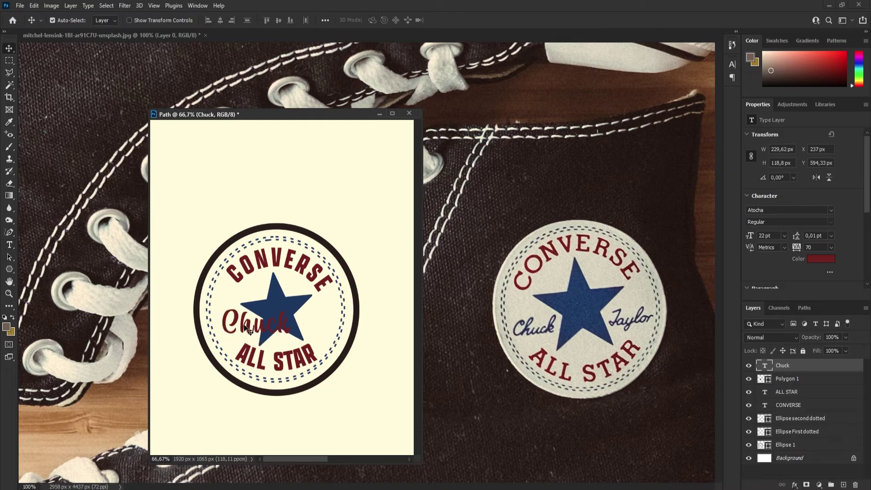
key(ctrl+t)
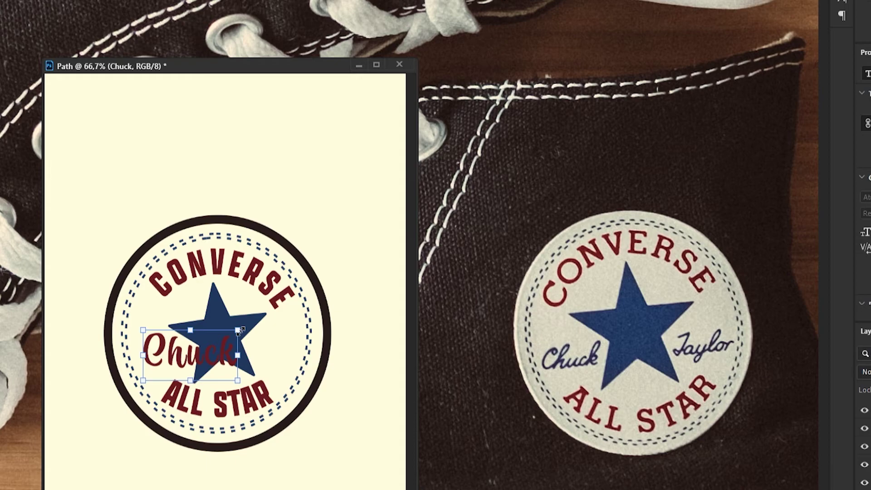
drag(241, 330, 202, 325)
drag(168, 356, 178, 358)
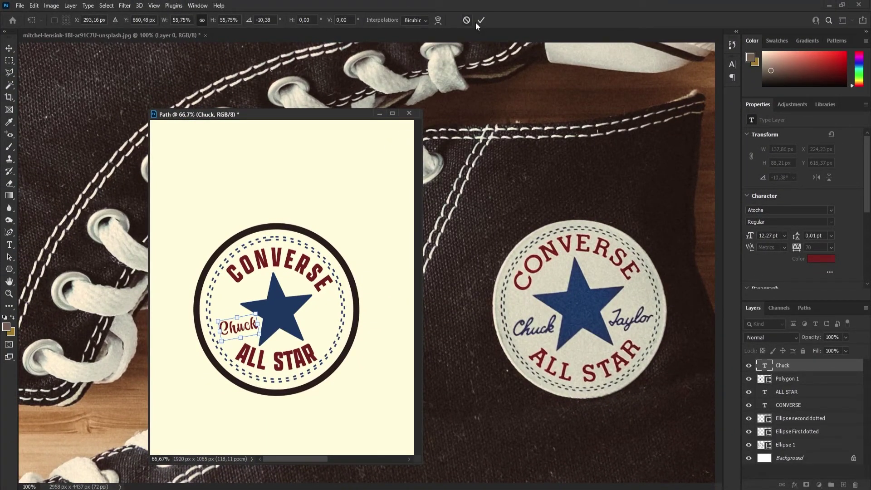
click(479, 20)
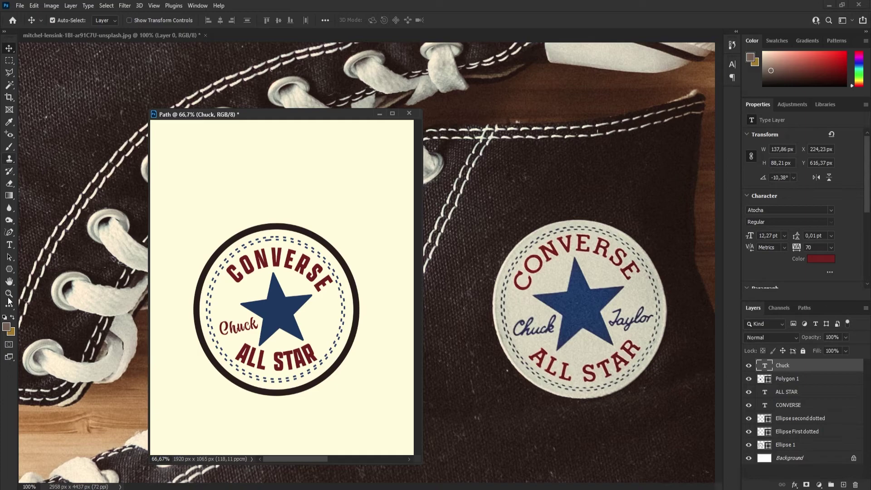
Step: Recolour the word Chuck with the dark blue #2a2c5c sampled from the script lettering on the shoe photo's badge
click(9, 245)
click(236, 326)
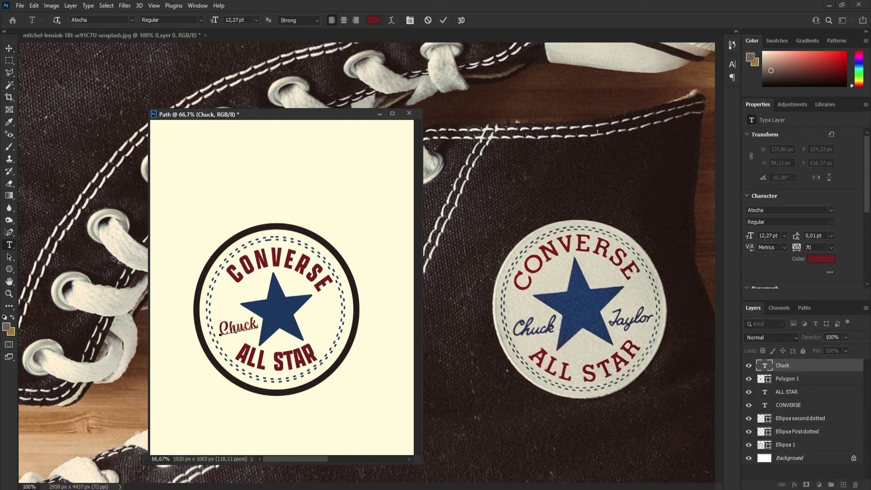
double_click(238, 326)
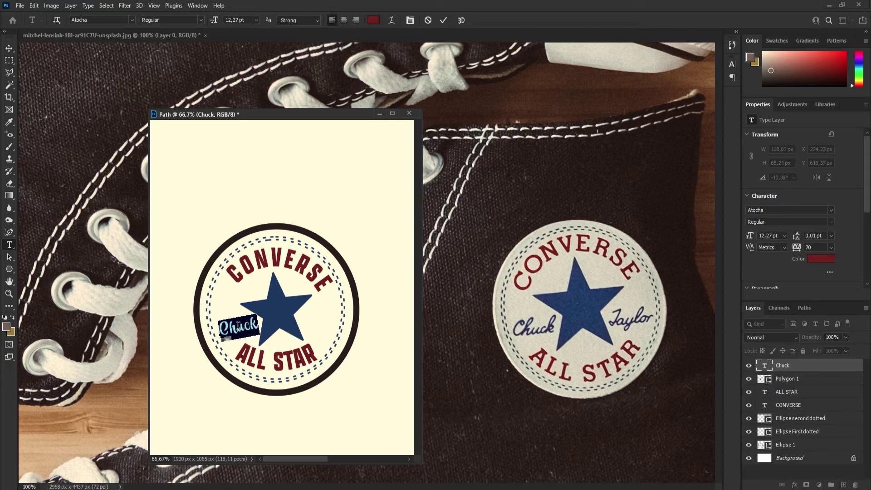
click(373, 19)
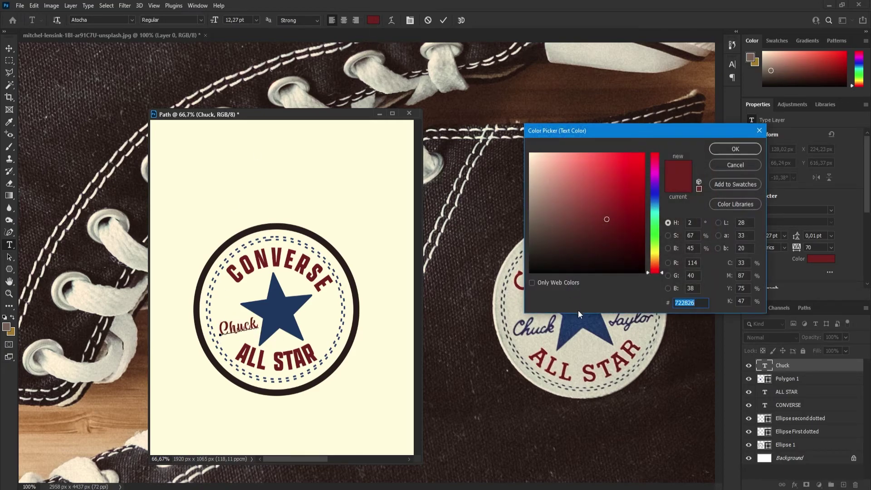
click(527, 326)
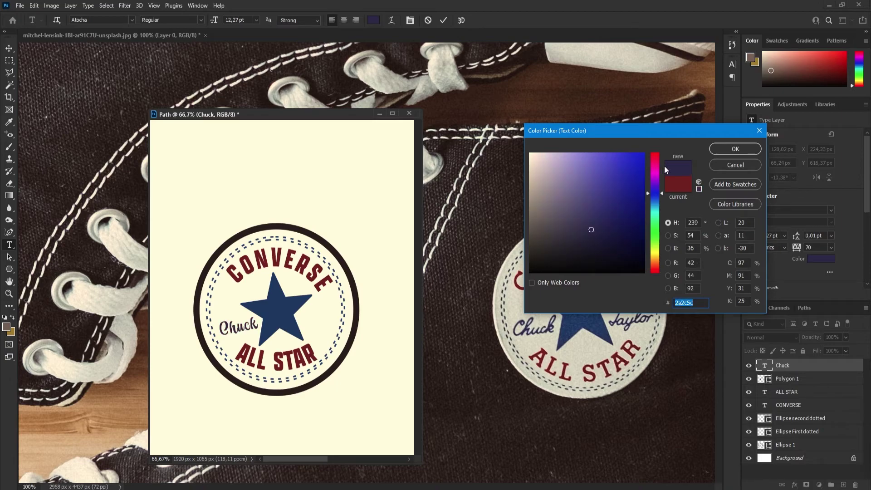
click(731, 146)
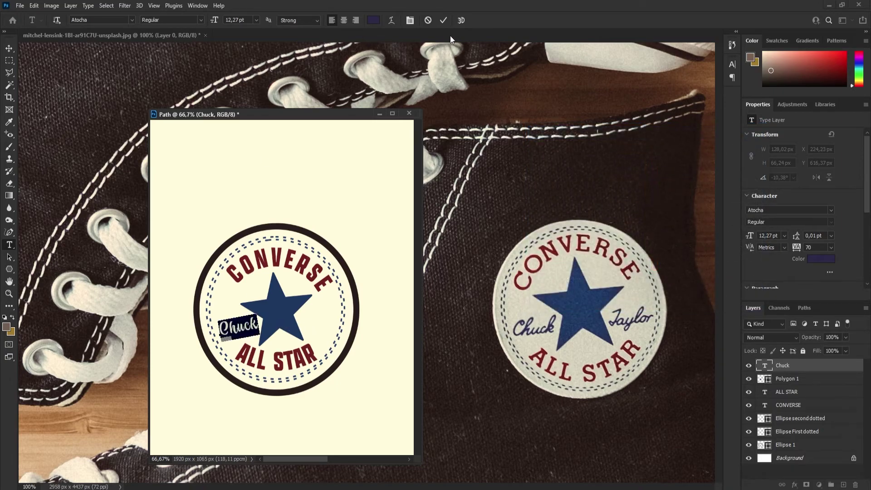
click(444, 21)
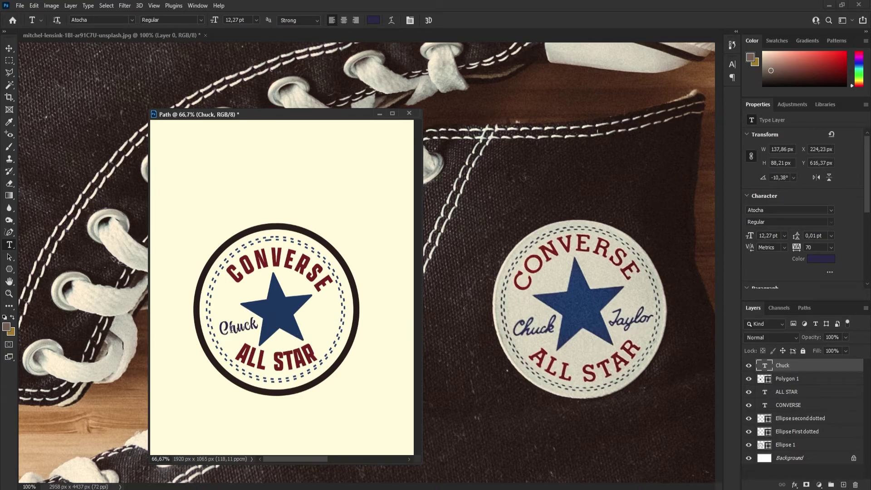
Step: Duplicate the Chuck text layer and move the copy to the right of the star, slightly higher than the original
right_click(796, 366)
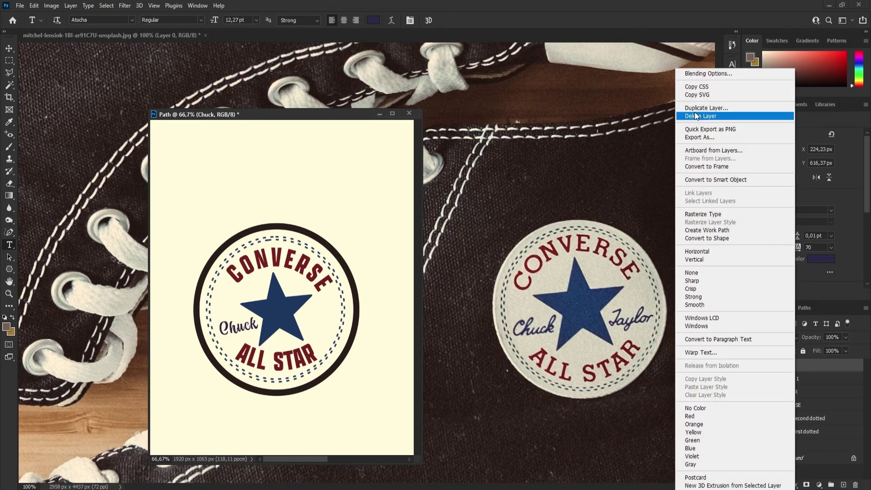
click(708, 108)
click(675, 235)
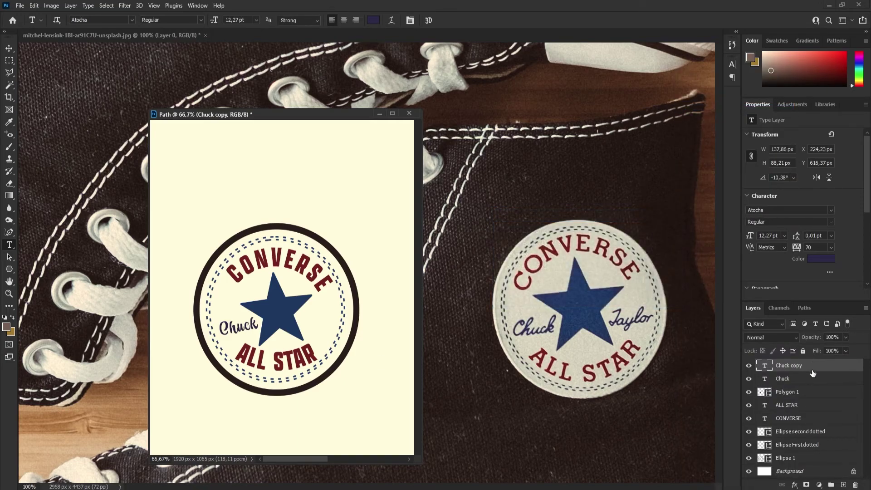
click(9, 48)
drag(240, 325, 320, 318)
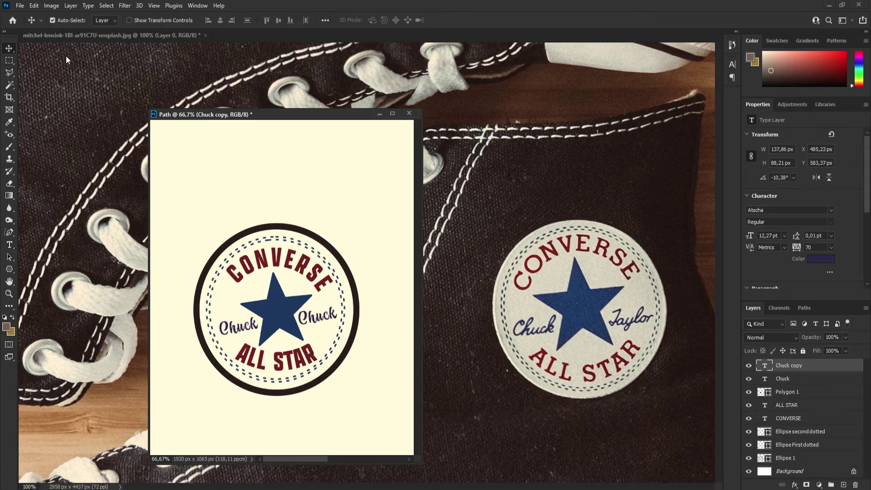
Step: Replace the copied word with Taylor and nudge it slightly right, clear of the star
click(9, 244)
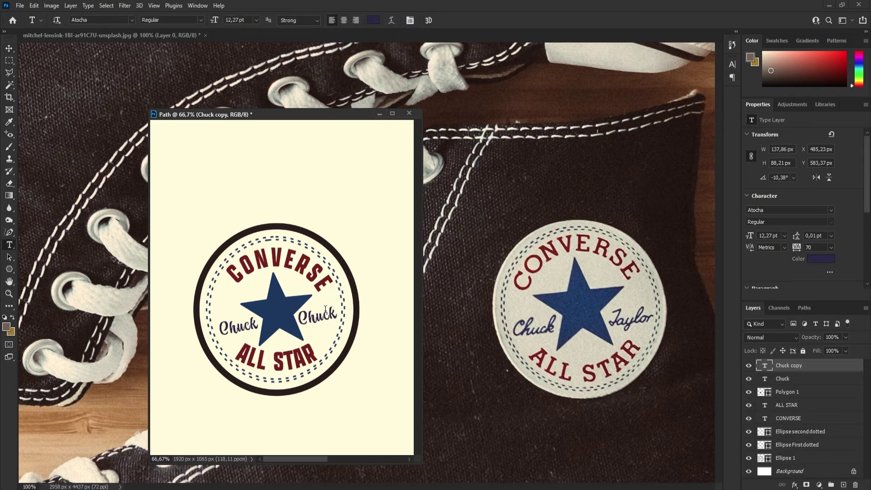
click(311, 316)
double_click(311, 316)
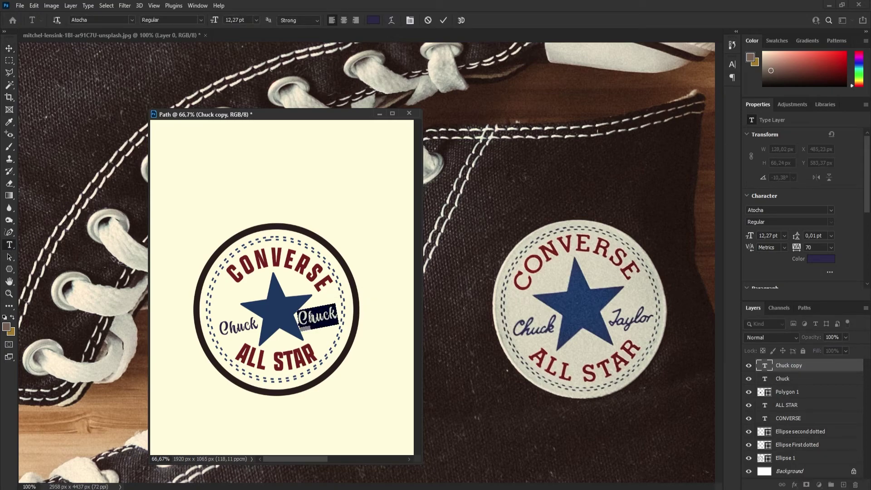
text(Tay)
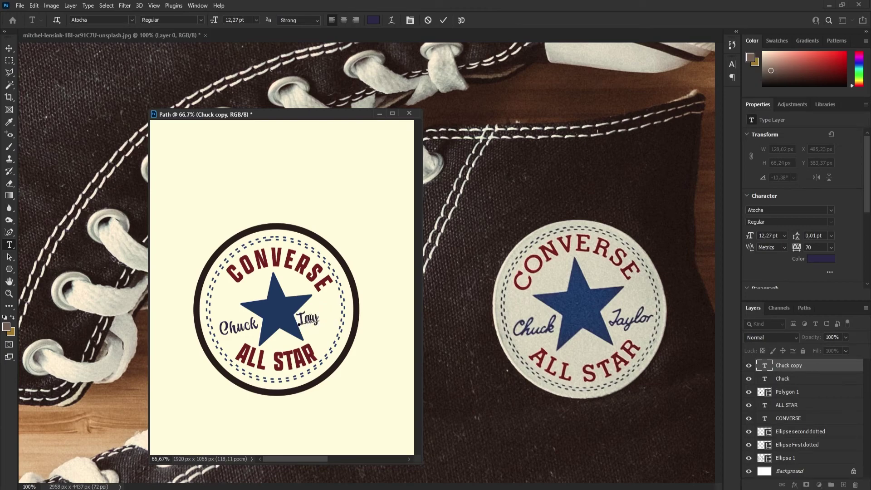
text(lor)
click(440, 21)
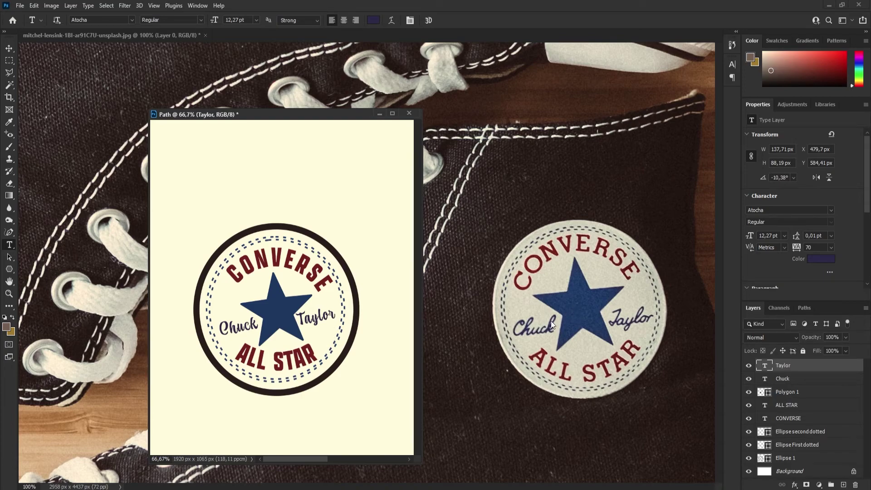
click(9, 48)
drag(318, 318, 320, 318)
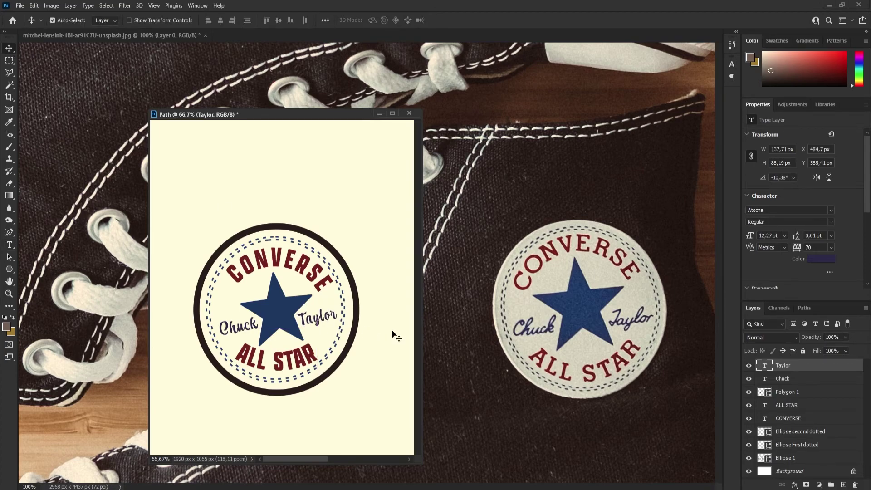